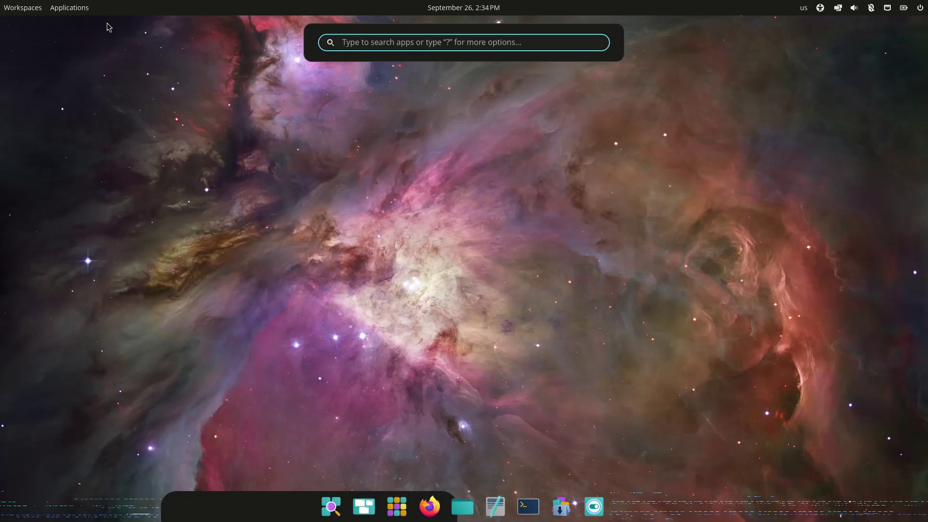
Examine the CPU, memory and network graphs in System Monitor, and move its window aside
key("Escape")
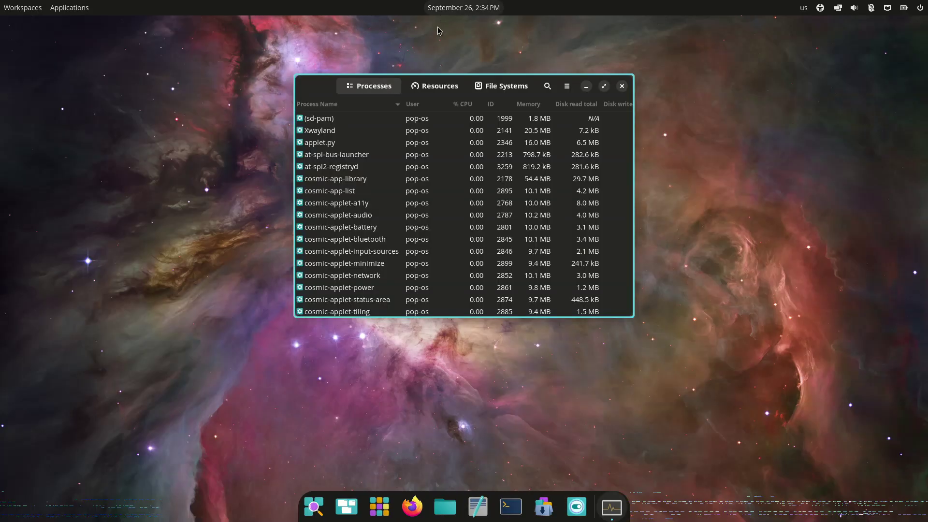
left_click(430, 86)
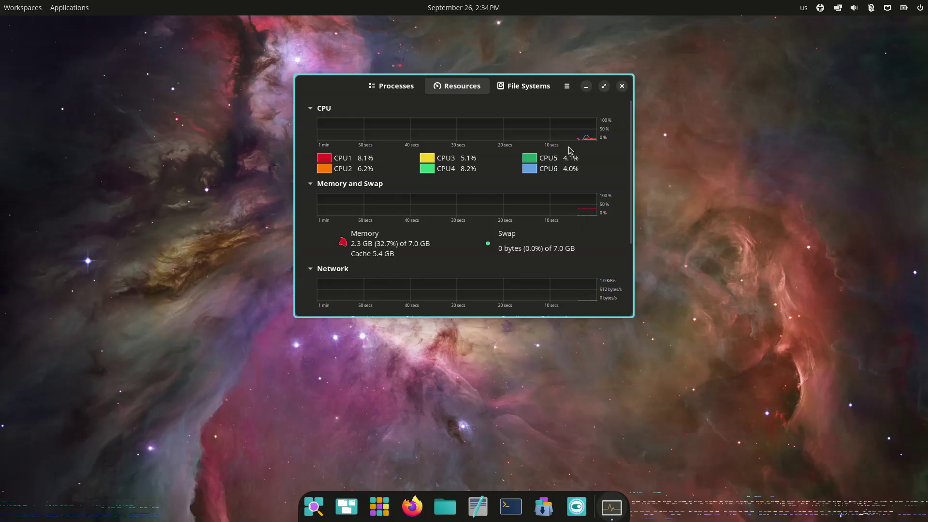
left_click_drag(344, 91, 158, 95)
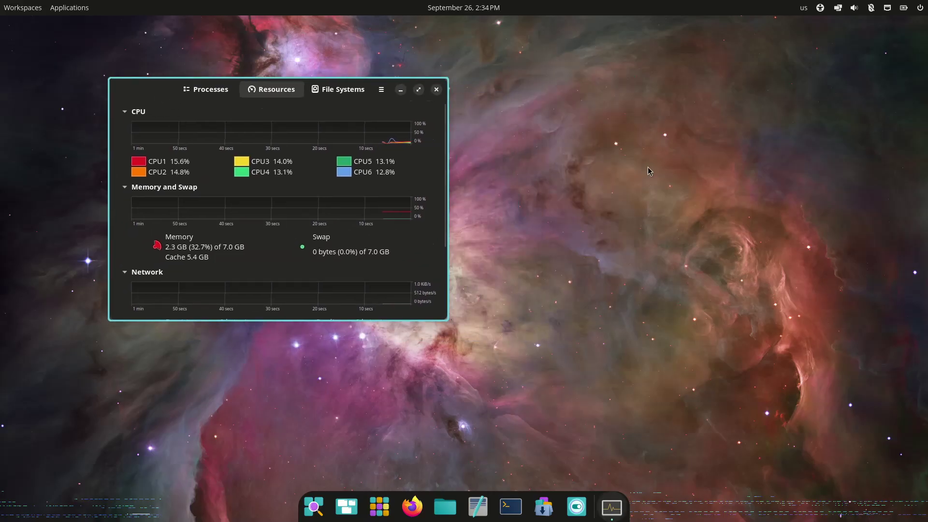
Open COSMIC Terminal and run uname -r to check the kernel version, highlighting the version number in the output
key("super")
type("ter")
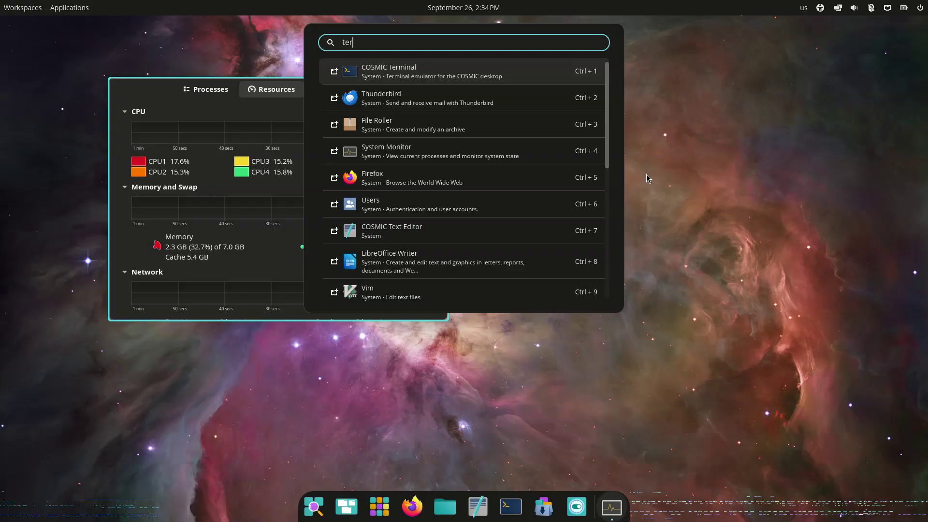
key("Return")
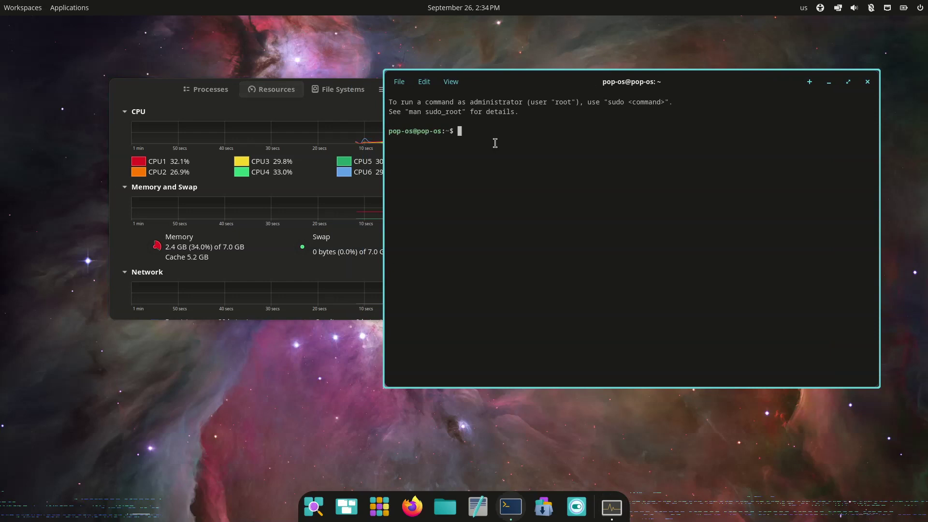
type("uname -re")
key("Return")
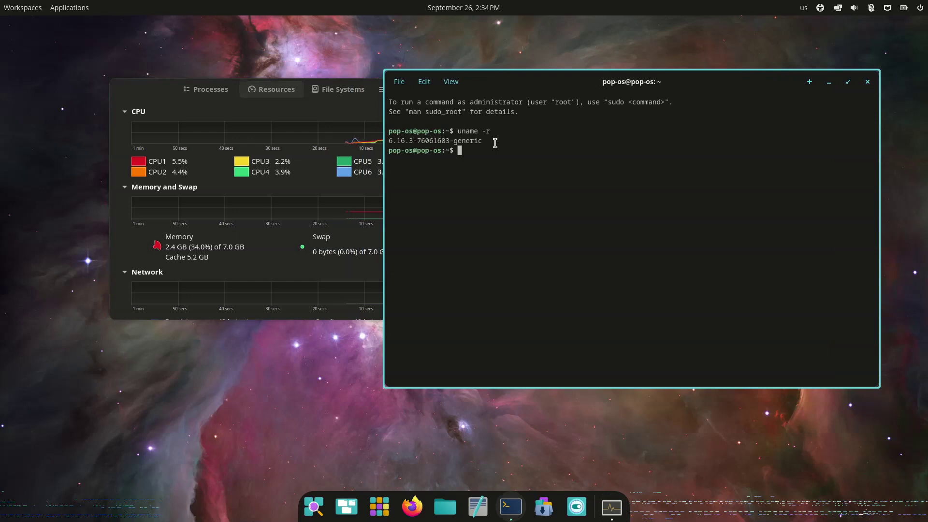
left_click_drag(409, 140, 388, 131)
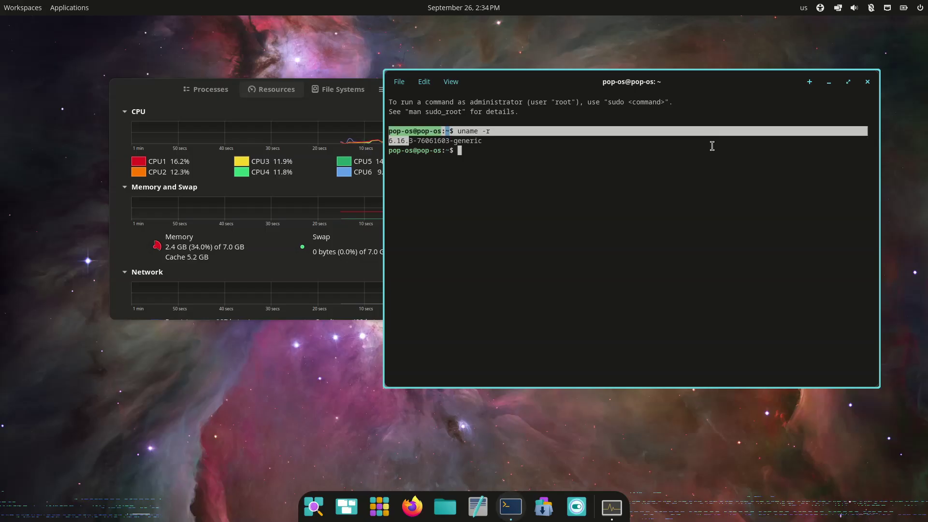
Close the terminal and System Monitor windows
left_click(868, 82)
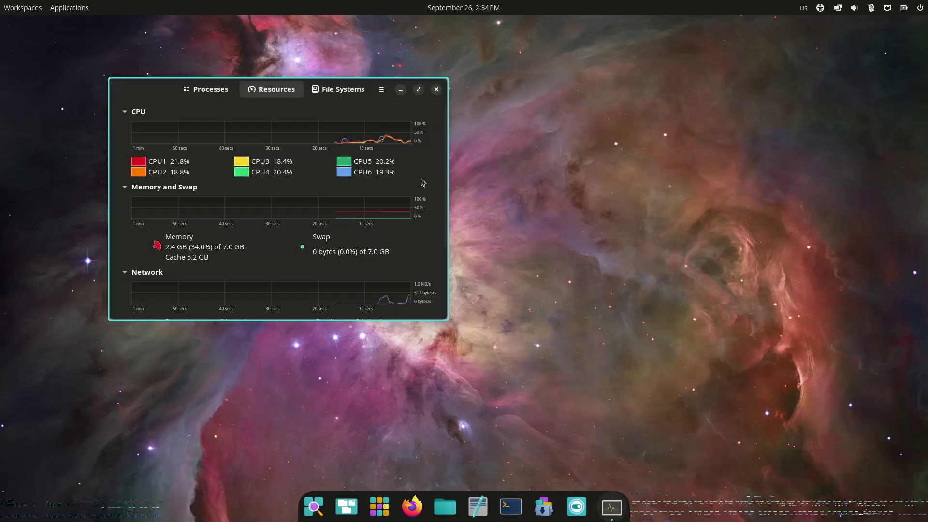
left_click_drag(149, 87, 301, 146)
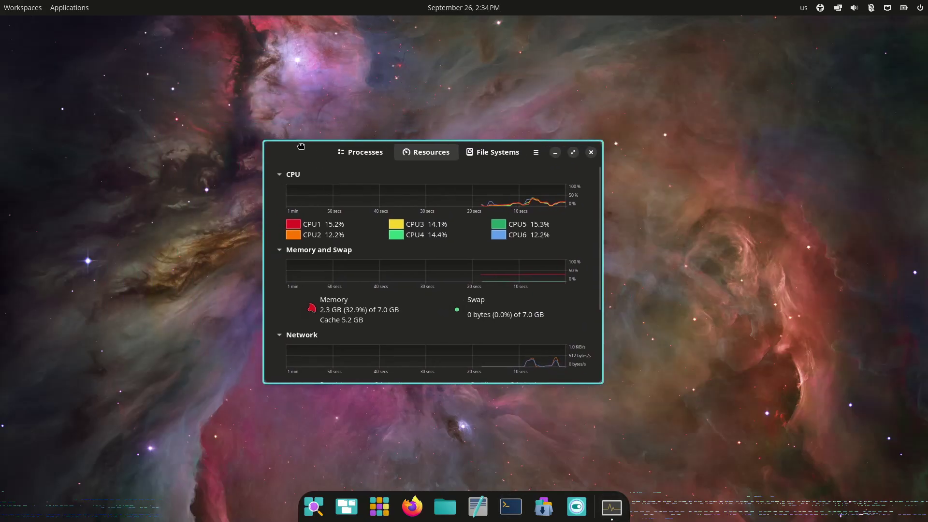
left_click(590, 153)
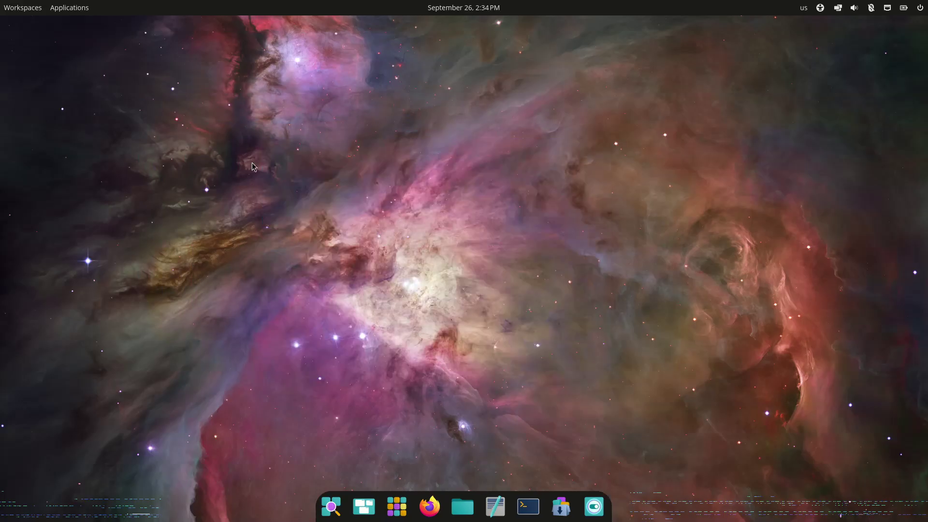
Open COSMIC Files and sort the Home folder Z-A, returning it to A-Z order
left_click(75, 8)
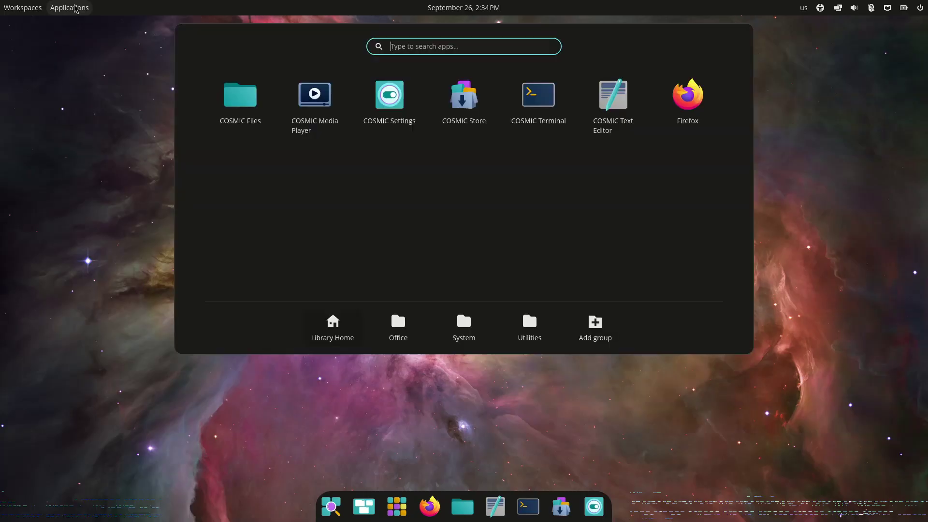
left_click(239, 111)
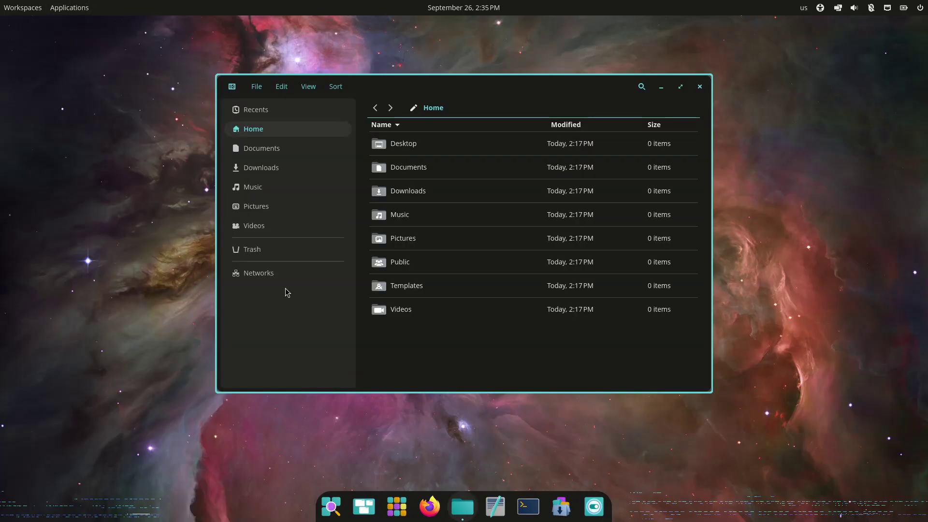
left_click(342, 87)
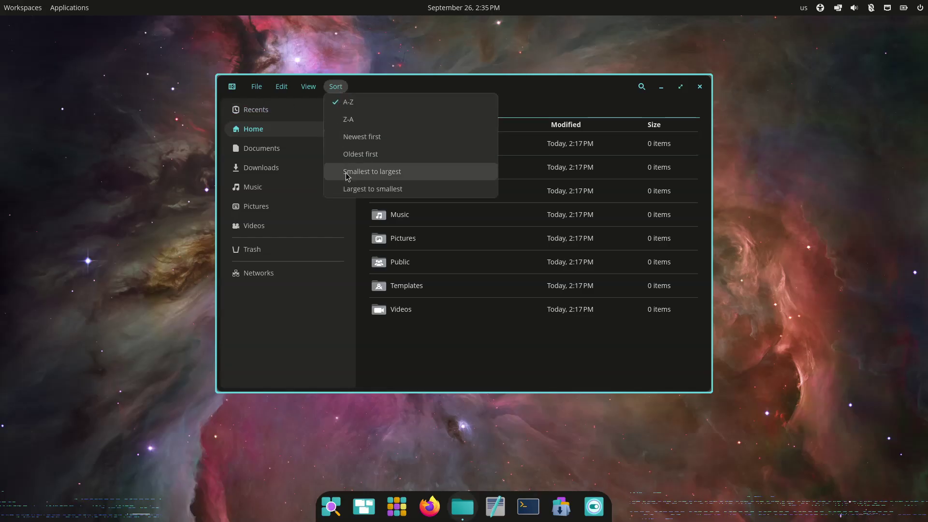
left_click(347, 118)
left_click(336, 87)
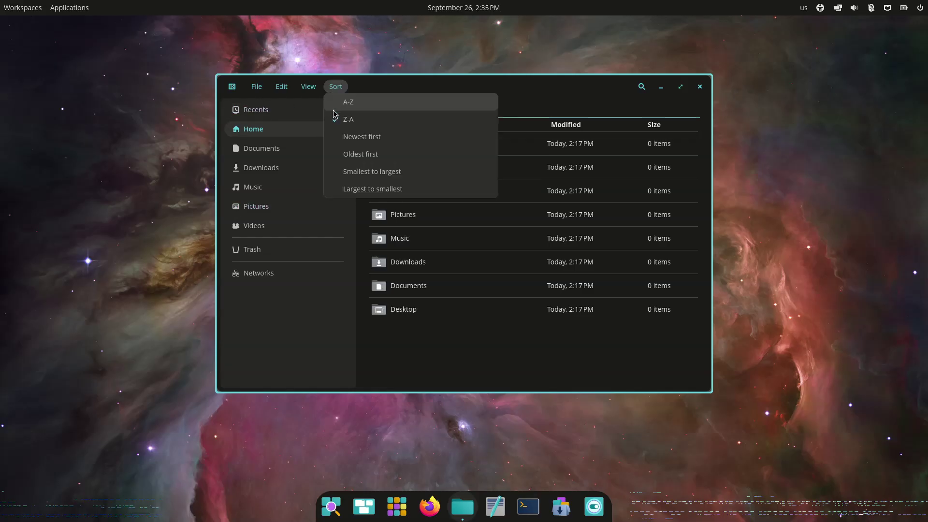
left_click(338, 102)
Switch the Home folder to grid view and back to list view
left_click(303, 86)
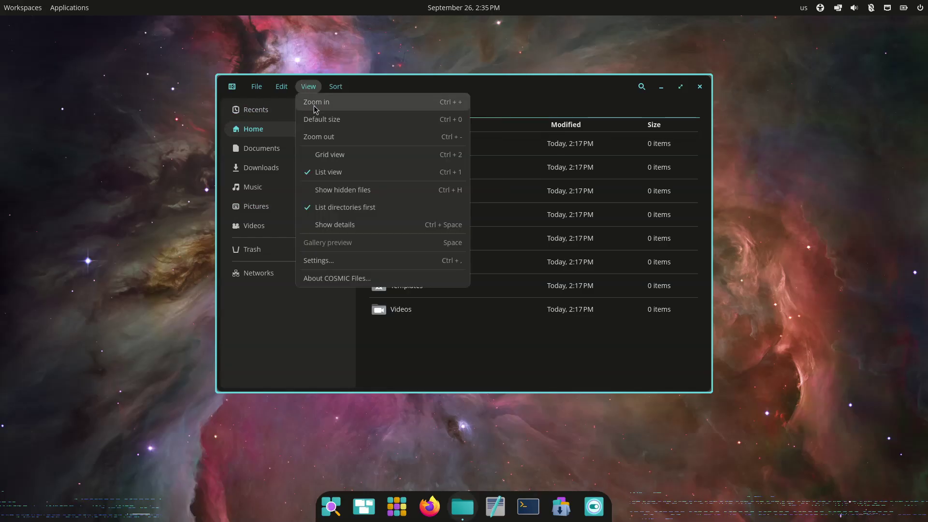
left_click(315, 154)
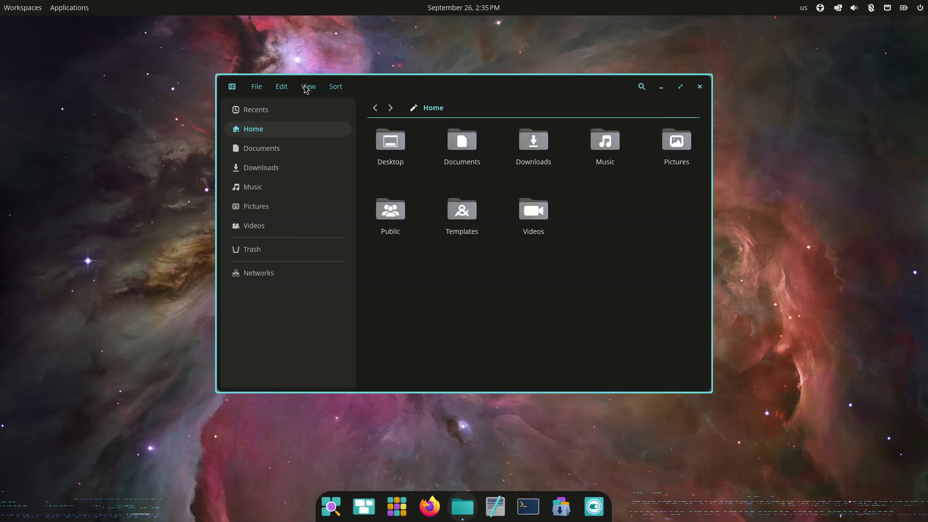
left_click(306, 89)
left_click(318, 172)
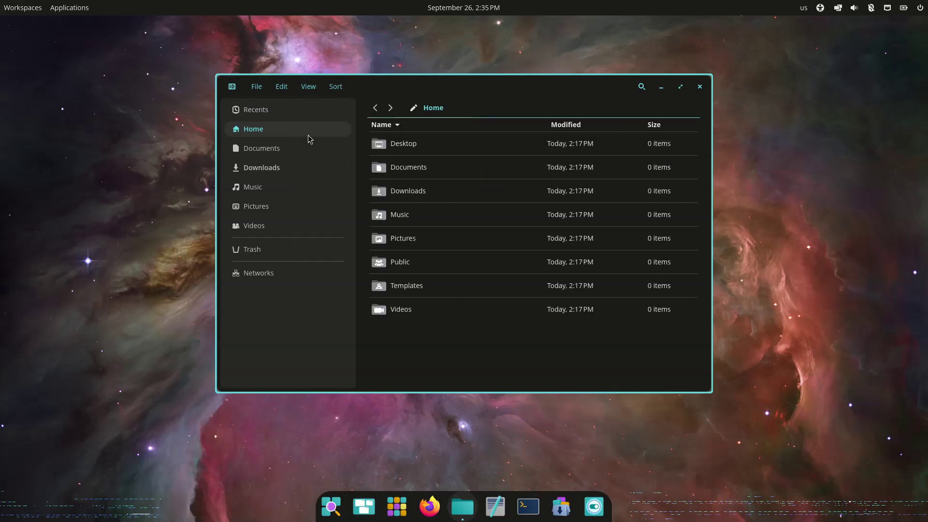
Examine the About information and menu commands of COSMIC Files, and close the file manager
left_click(308, 86)
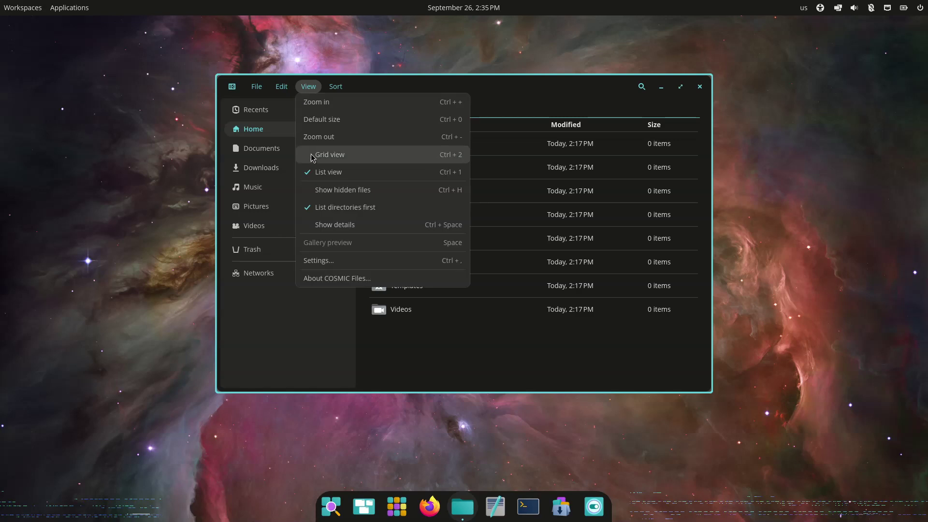
left_click(322, 279)
scroll(615, 273, "down", 2)
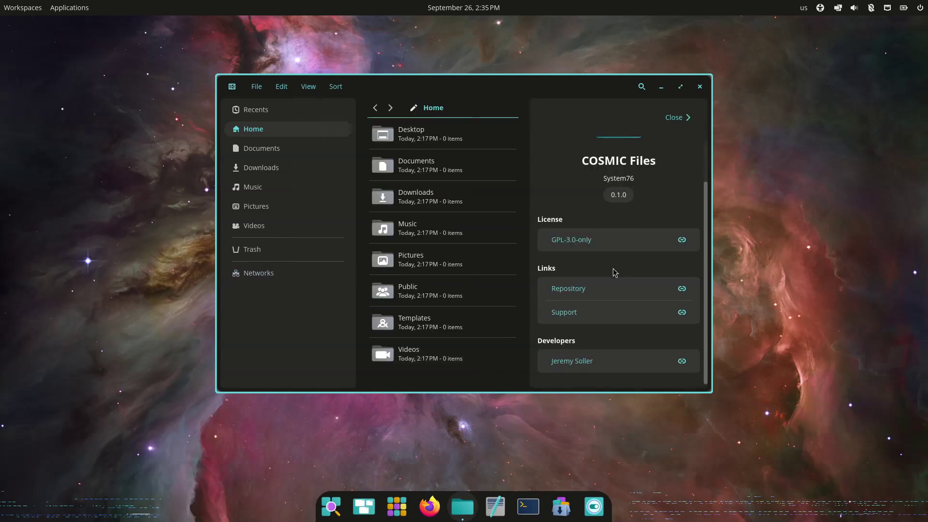
left_click(285, 91)
left_click(281, 87)
left_click(258, 91)
left_click(282, 346)
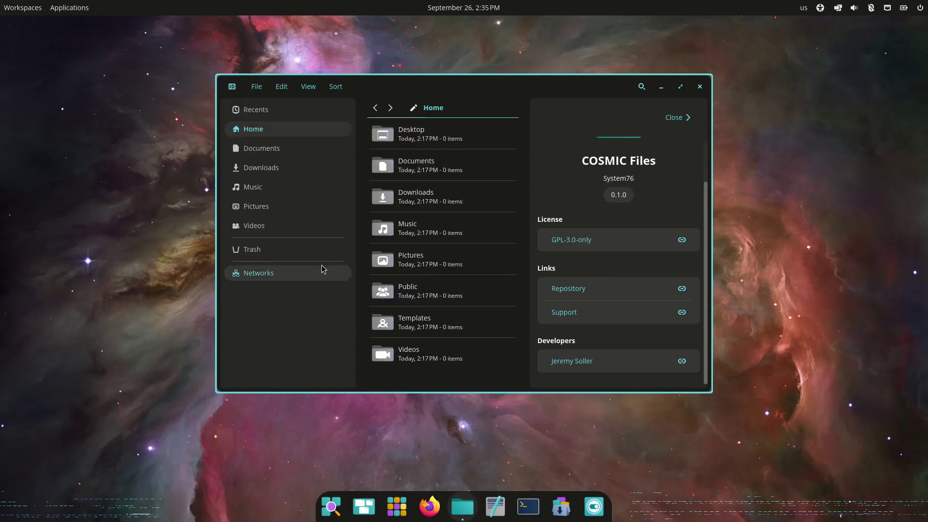
left_click_drag(415, 96, 240, 92)
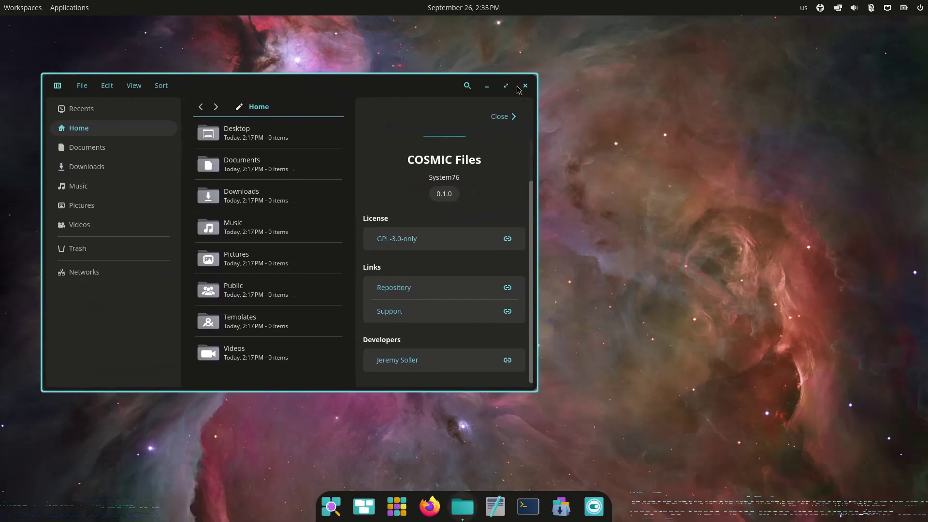
left_click(525, 86)
Open COSMIC Media Player, look through its file commands and sidebar, and close it
left_click(69, 7)
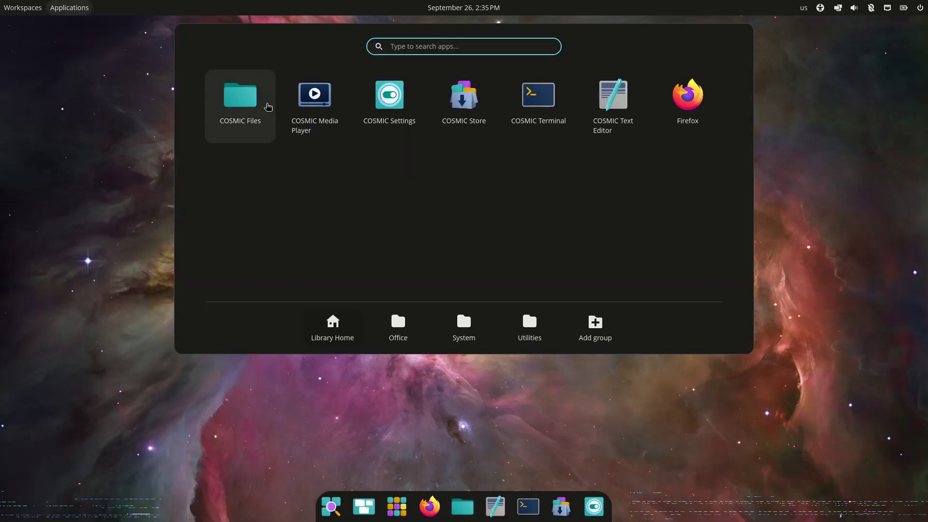
left_click(291, 228)
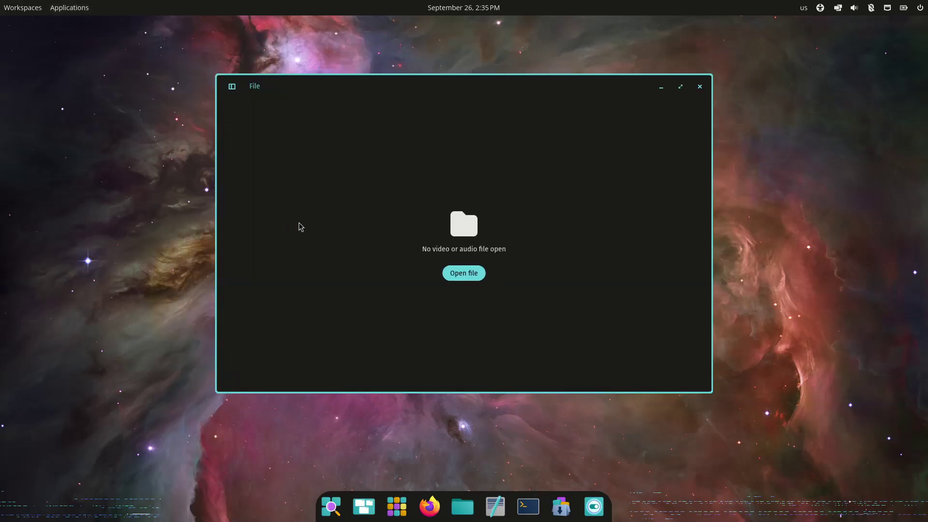
left_click(255, 89)
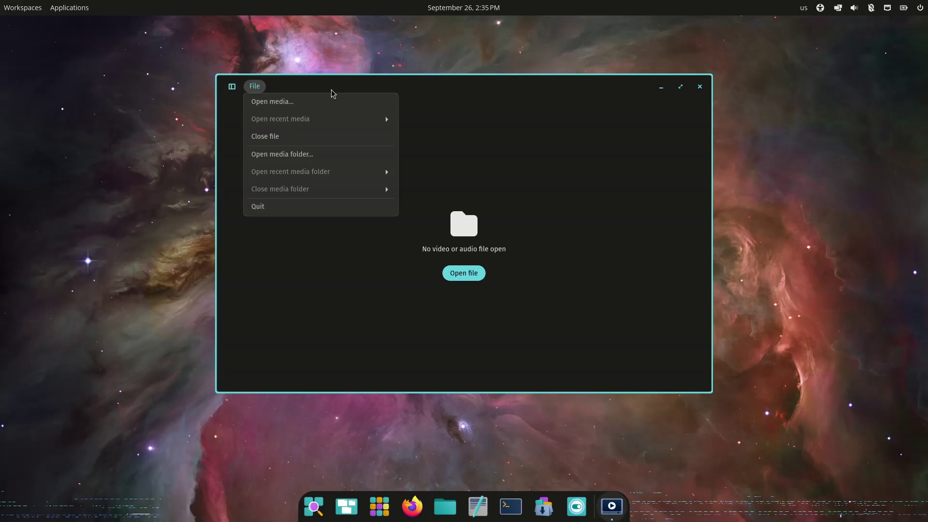
left_click(227, 88)
left_click(231, 87)
left_click(233, 87)
left_click(699, 86)
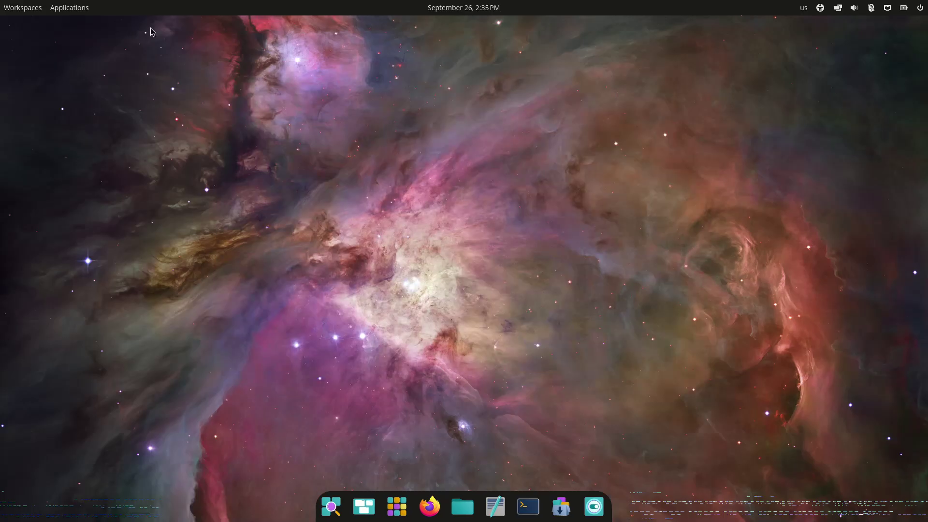
Open COSMIC Settings and examine the Network & Wireless, Bluetooth and Accessibility pages
left_click(91, 6)
left_click(381, 111)
left_click(298, 112)
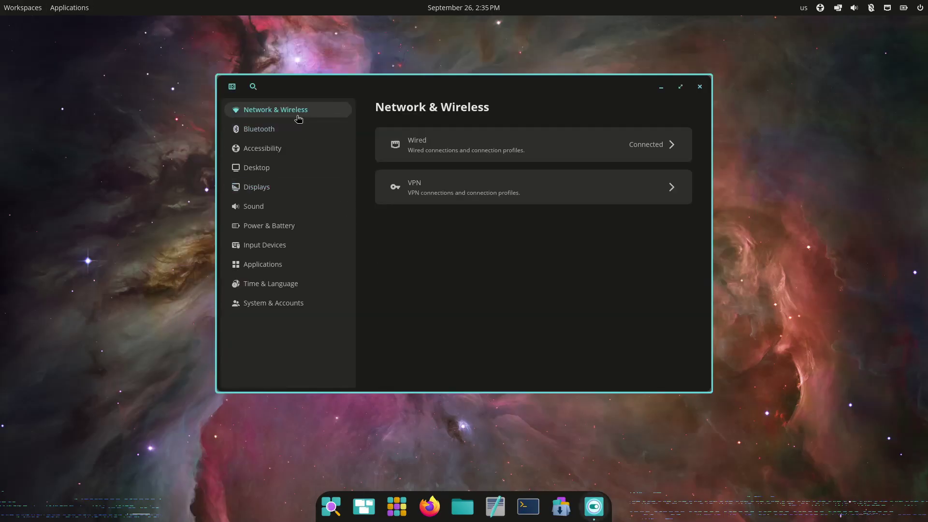
left_click(294, 130)
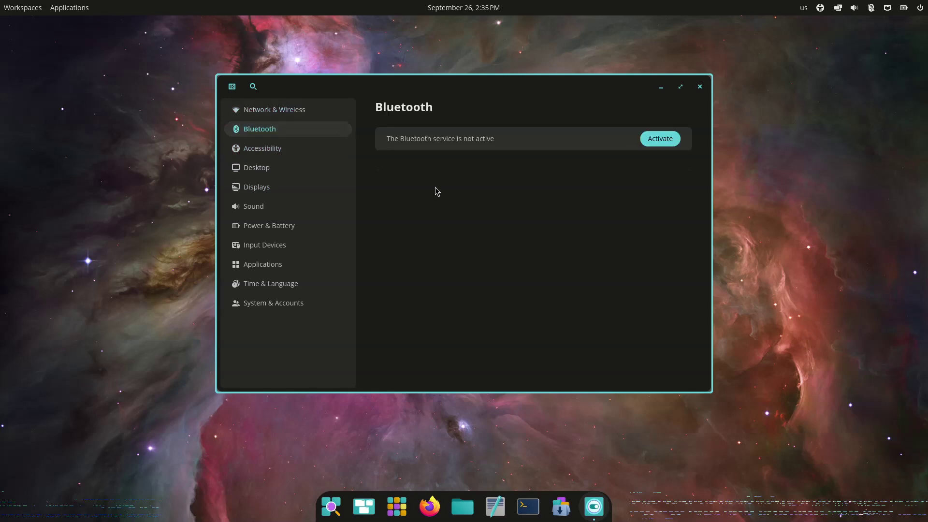
left_click(303, 154)
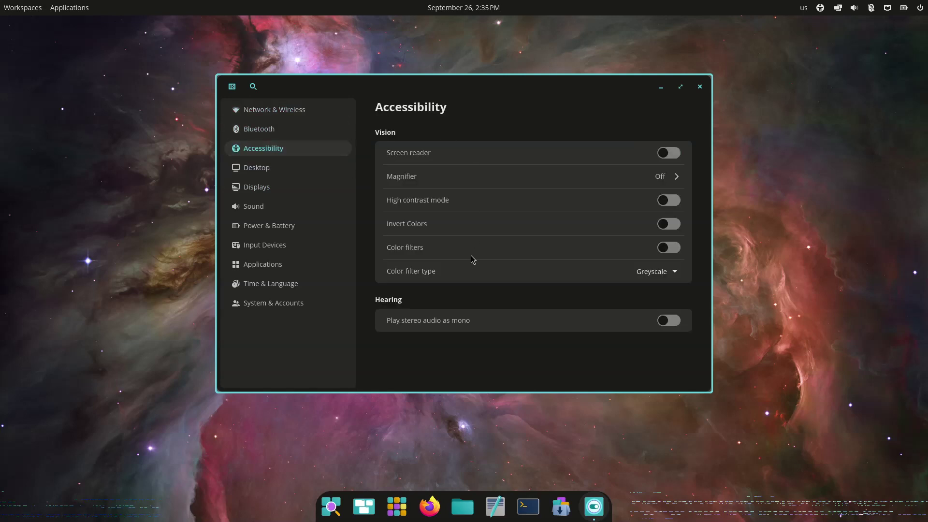
Examine the dock's display, style and configuration options in the Desktop settings
left_click(309, 168)
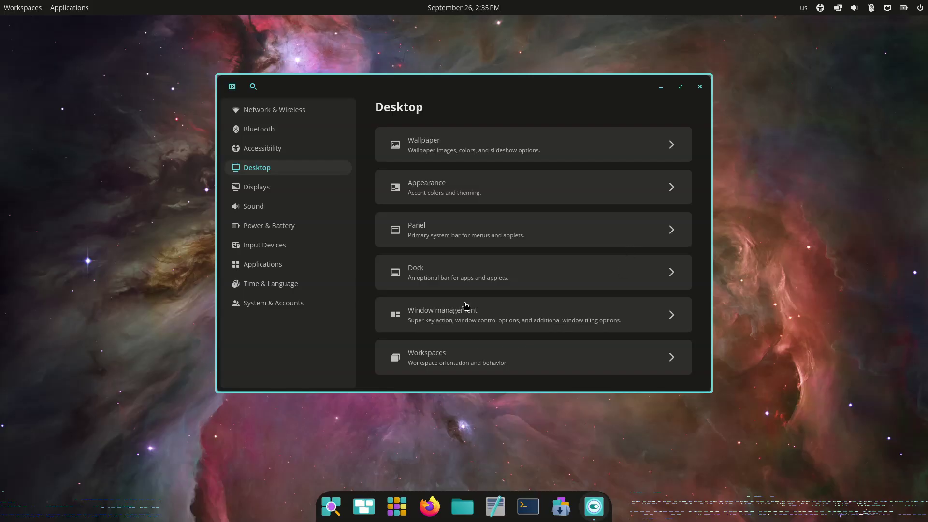
left_click(466, 285)
scroll(573, 286, "down", 3)
scroll(573, 285, "up", 3)
scroll(572, 285, "down", 2)
scroll(572, 286, "down", 2)
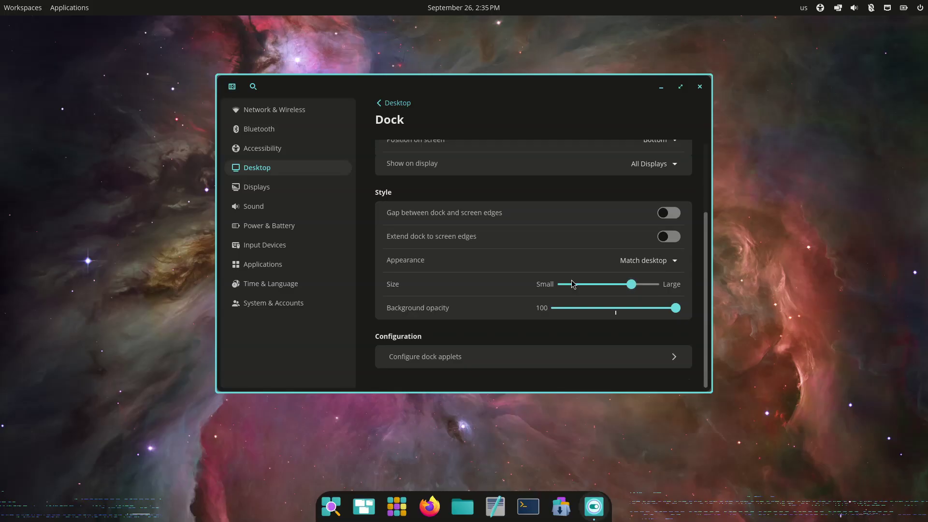
Examine the Displays settings, including the orientation choices, and the Sound output and input settings
left_click(278, 186)
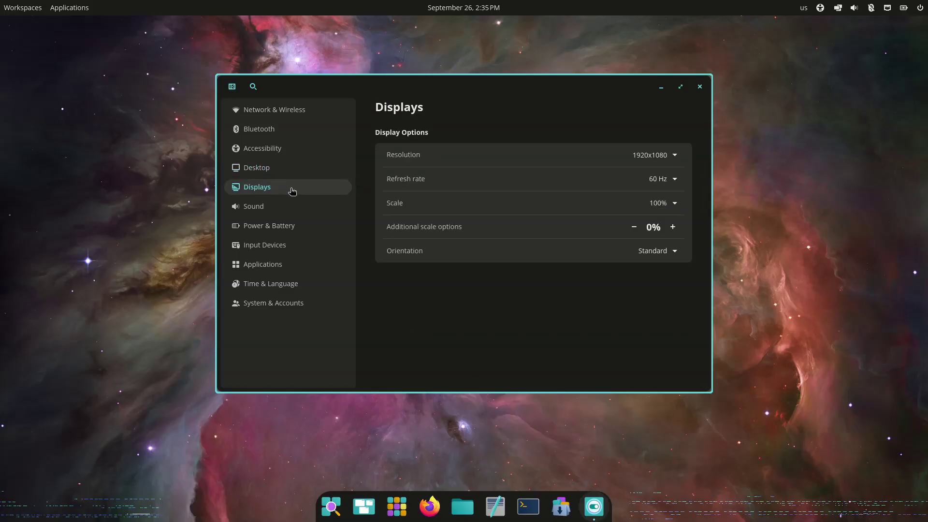
left_click(660, 250)
left_click(659, 250)
left_click(297, 213)
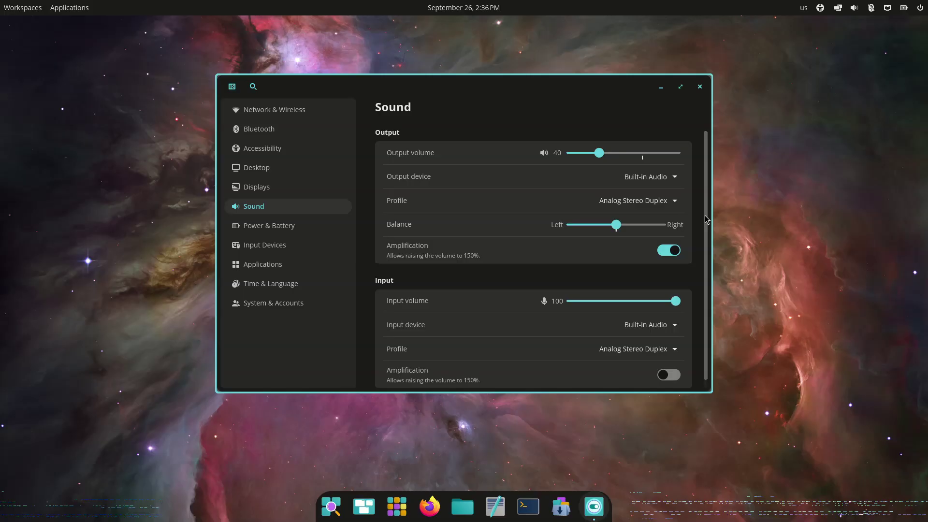
scroll(706, 218, "down", 1)
Examine the Power & Battery and Input Devices settings, and the Default Applications page
left_click(304, 227)
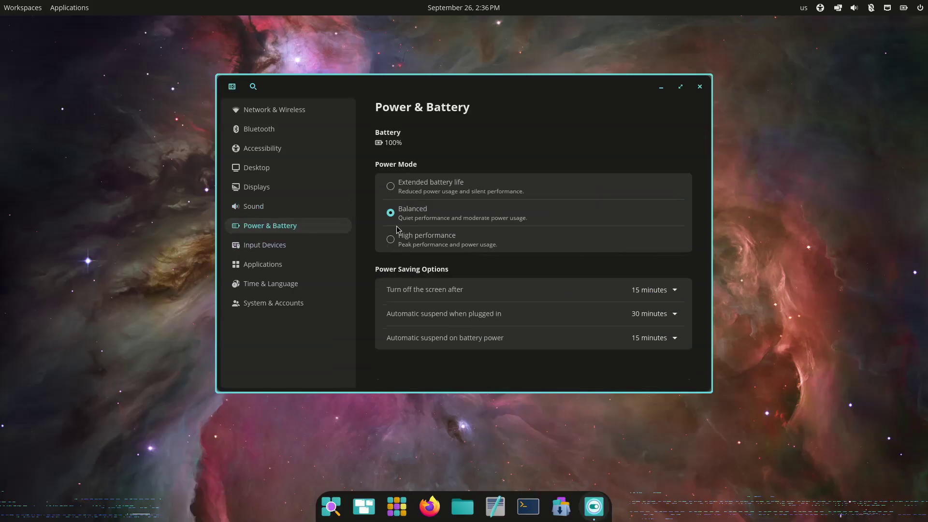
left_click(296, 245)
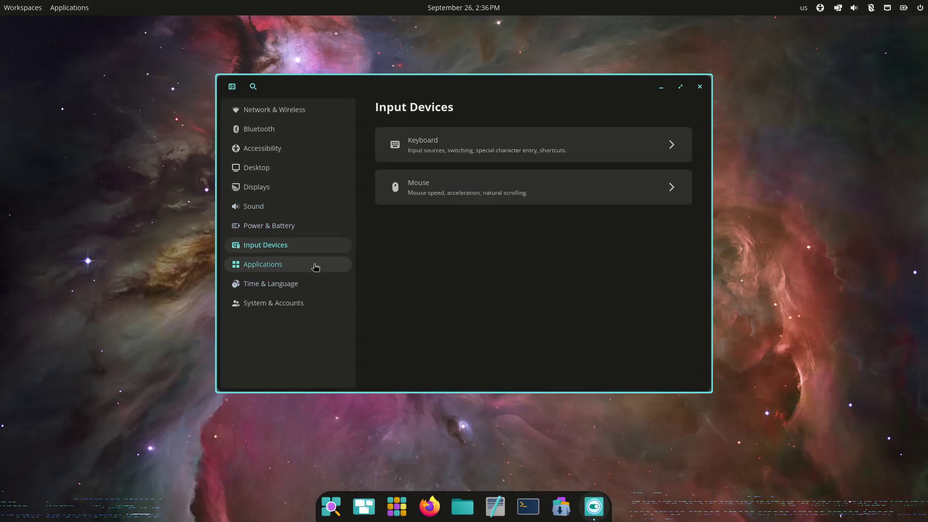
left_click(315, 266)
left_click(454, 145)
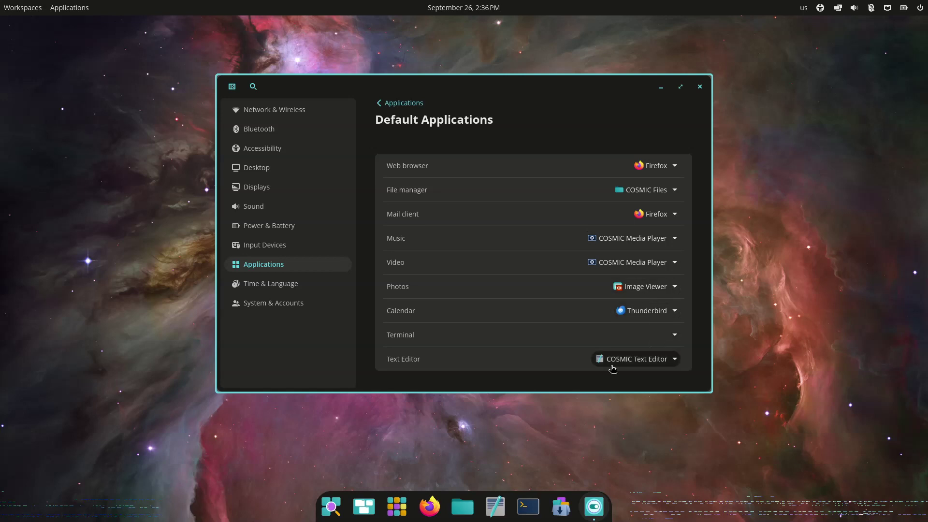
Examine the Time & Language page and the About page's hardware and operating system details, and close the settings
left_click(309, 290)
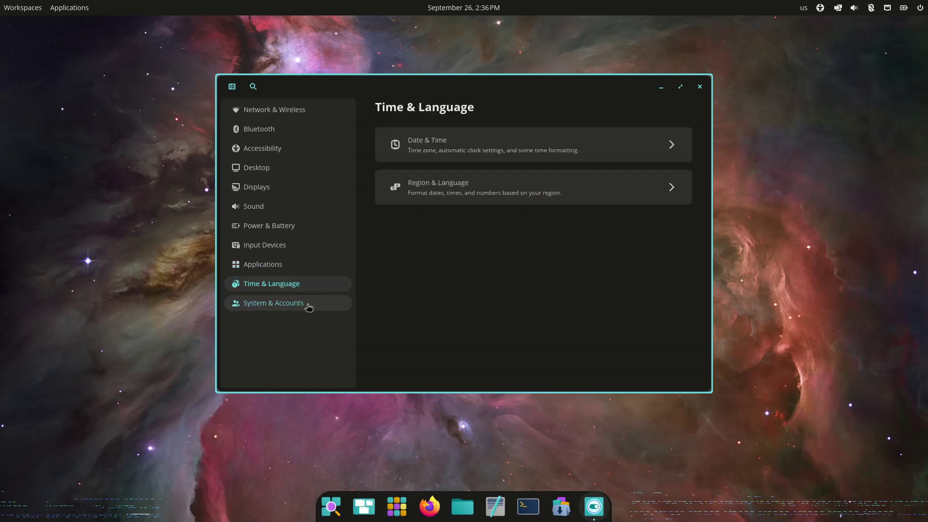
left_click(309, 303)
left_click(486, 197)
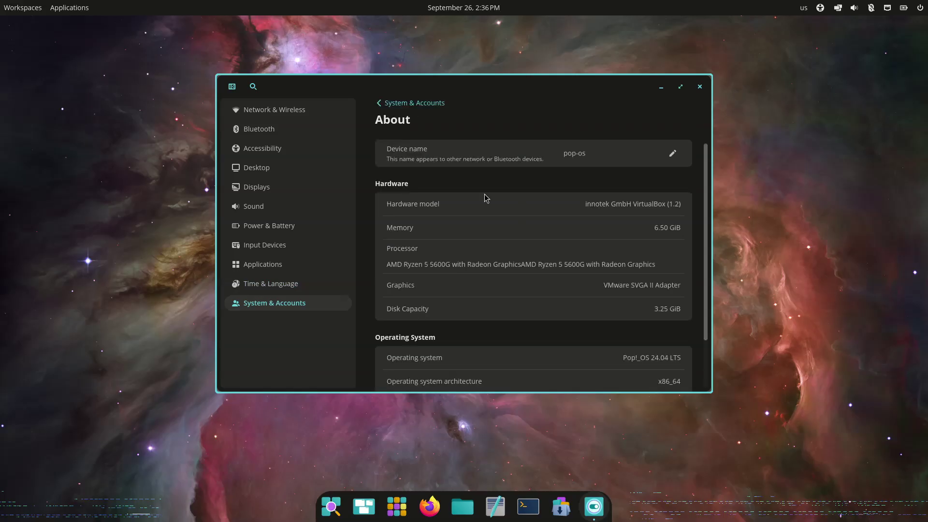
scroll(486, 198, "down", 3)
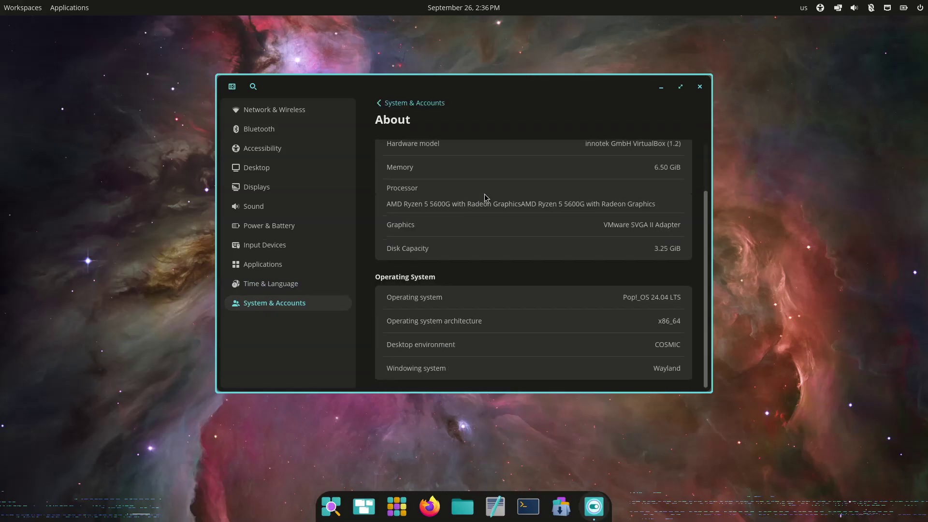
left_click(699, 86)
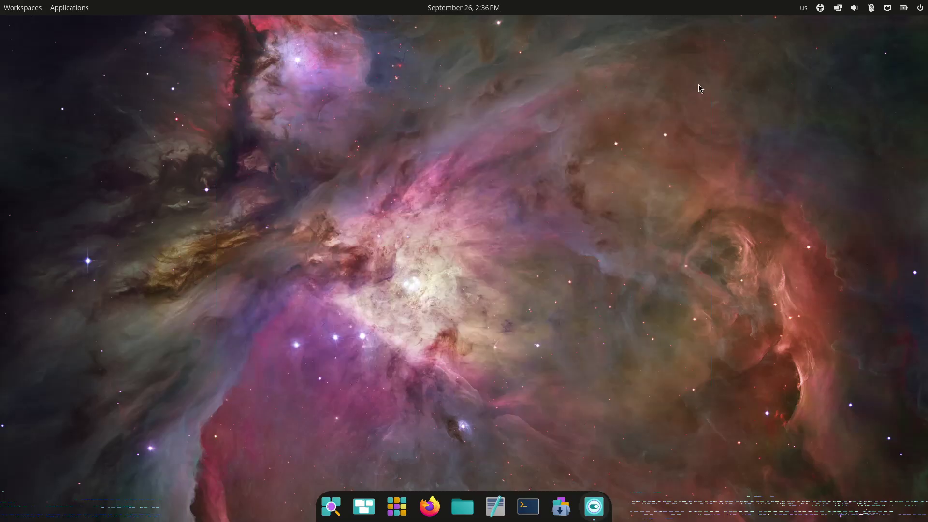
Open COSMIC Store from the application library
left_click(70, 6)
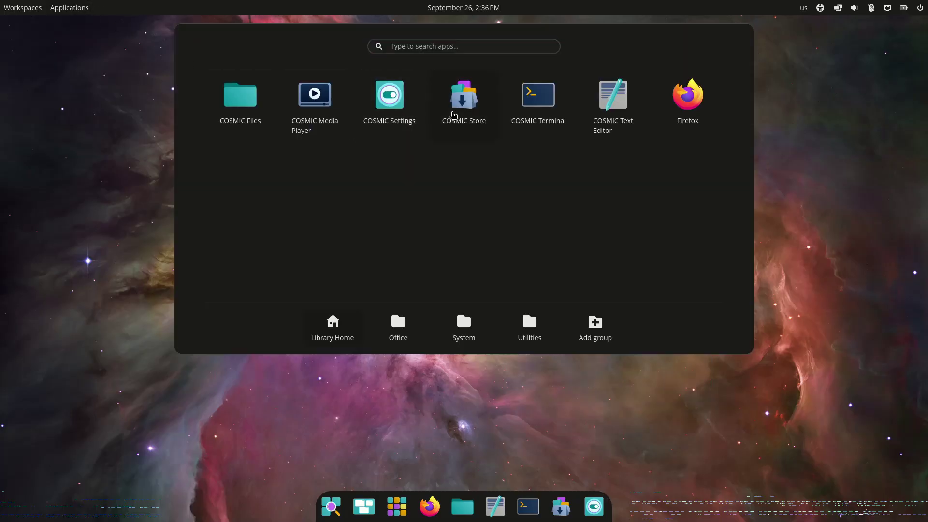
key("Escape")
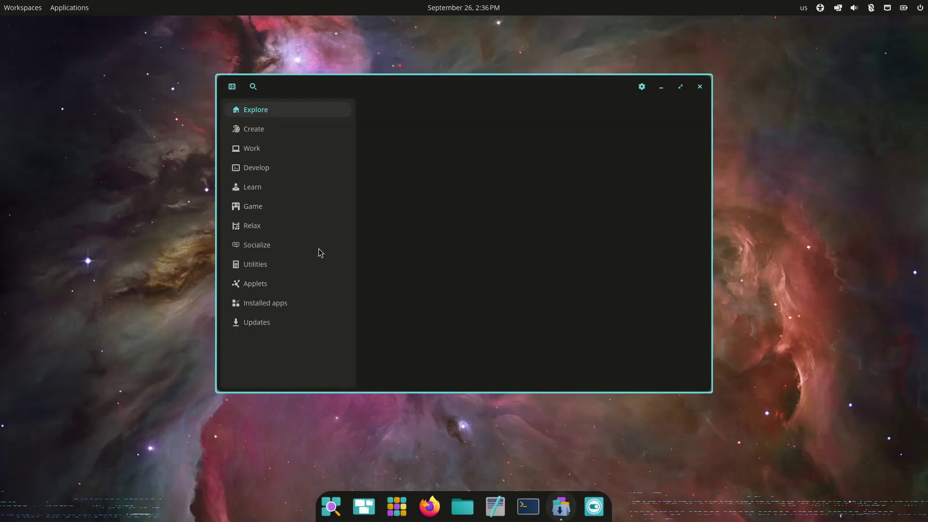
Leave the virtual machine's full-screen view and play the Speechma audio about single- or dual-panel layouts in the host's Firefox
key("Control_R+f")
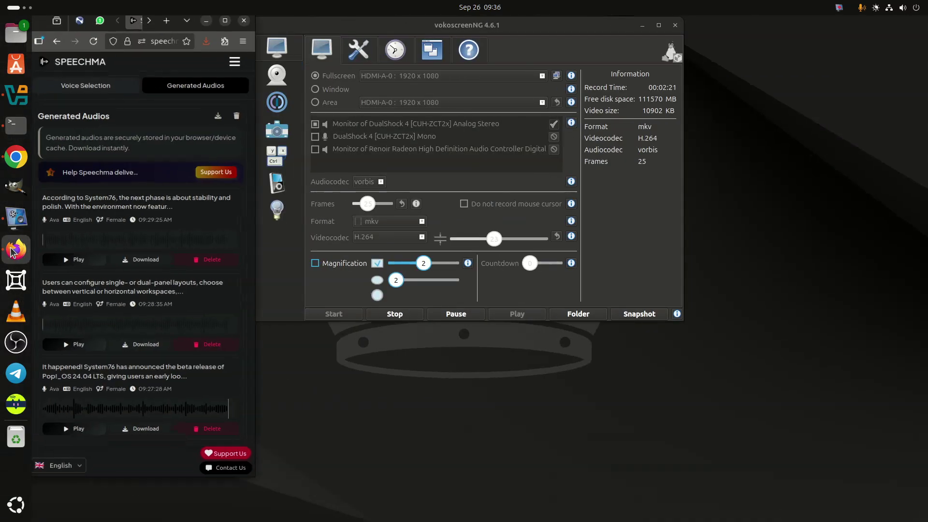
left_click(16, 249)
left_click(78, 340)
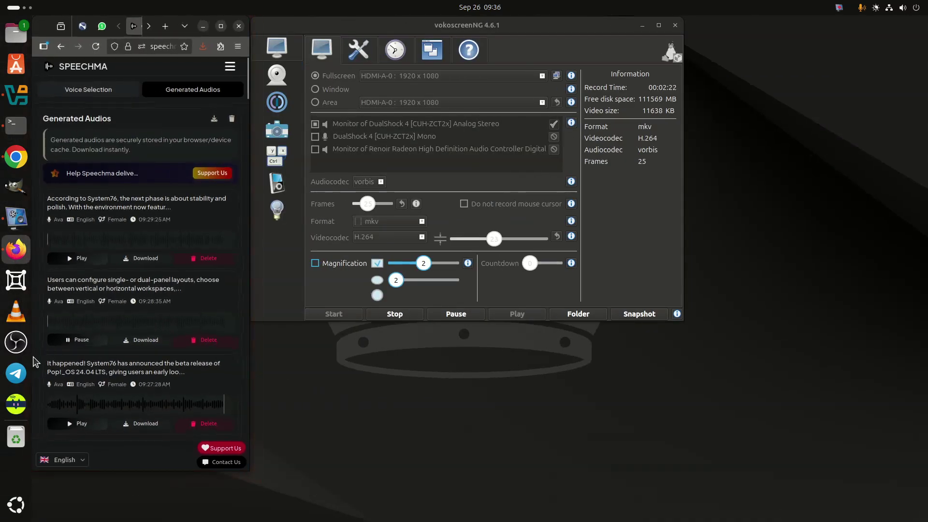
Switch back to the VirtualBox machine and restore its full-screen mode
left_click(16, 94)
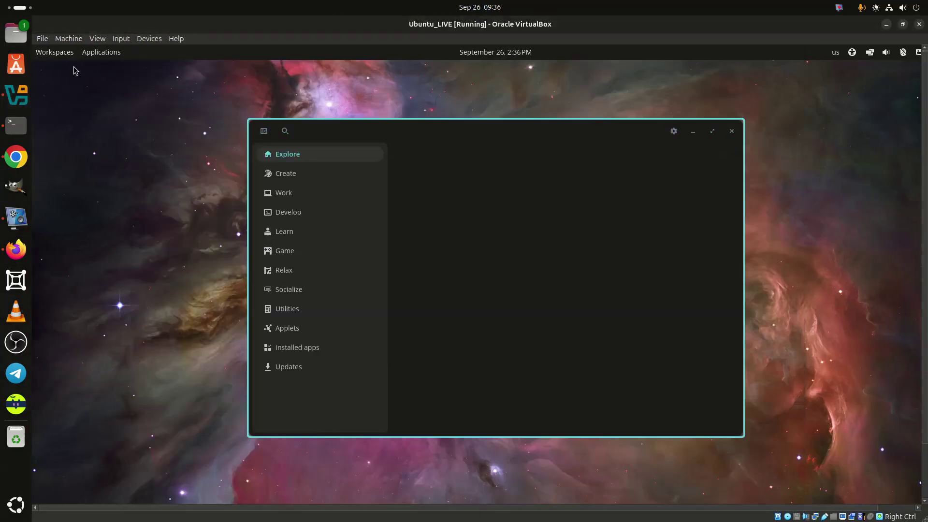
left_click(98, 39)
left_click(99, 50)
left_click(499, 330)
Examine the store's Create and Work categories and its Software Repositories list of Flatpak sources
left_click(307, 127)
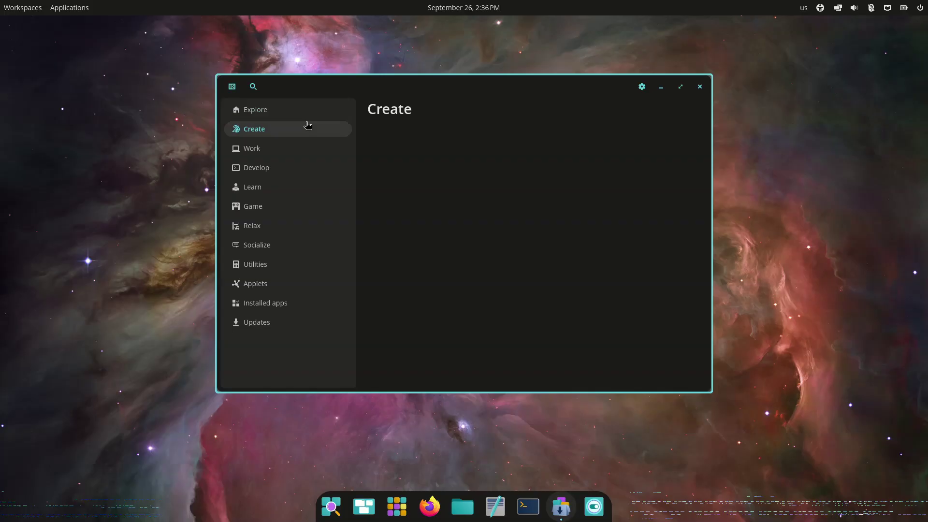
left_click(289, 154)
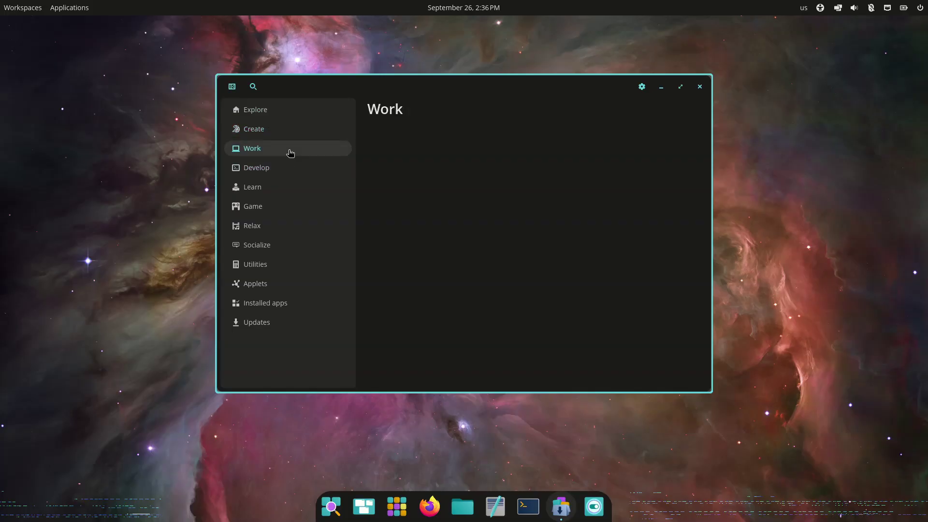
left_click(643, 87)
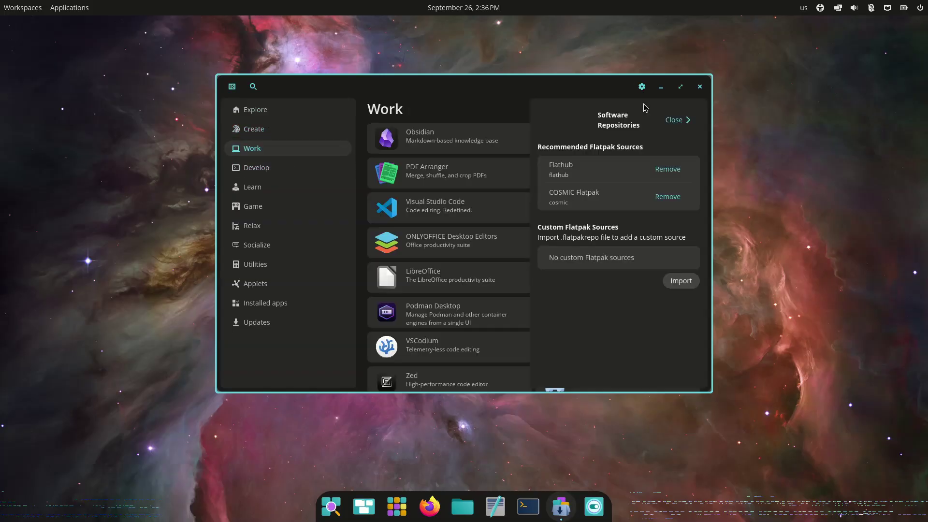
left_click(678, 121)
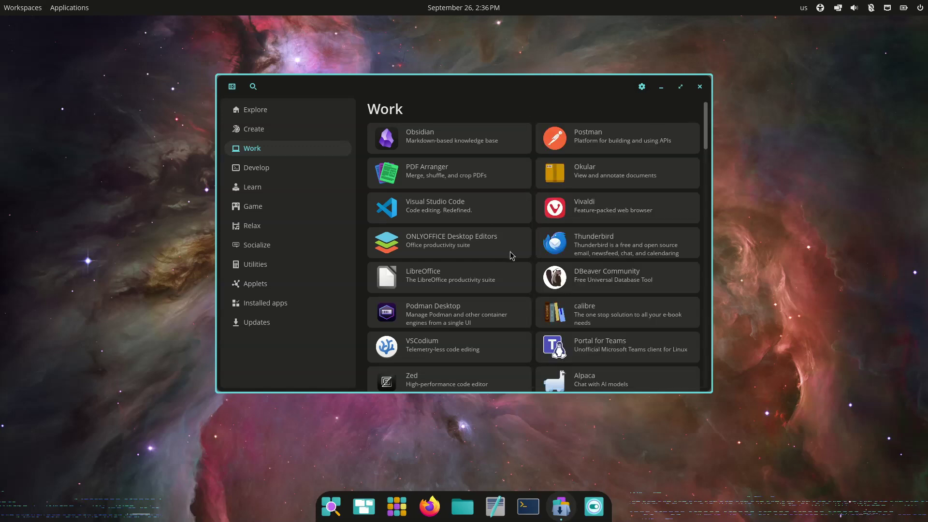
Maximize the store window and browse the apps in the Work category
scroll(512, 256, "down", 3)
left_click(680, 86)
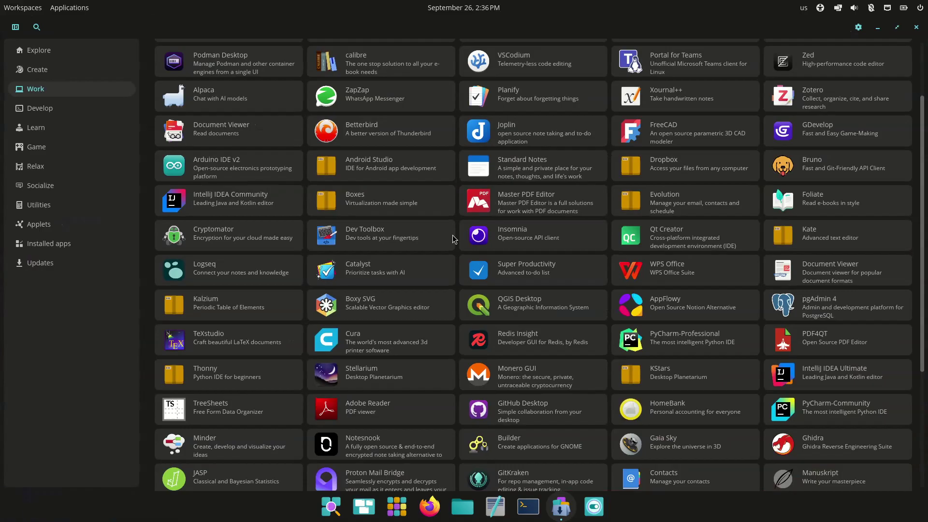
scroll(454, 239, "down", 5)
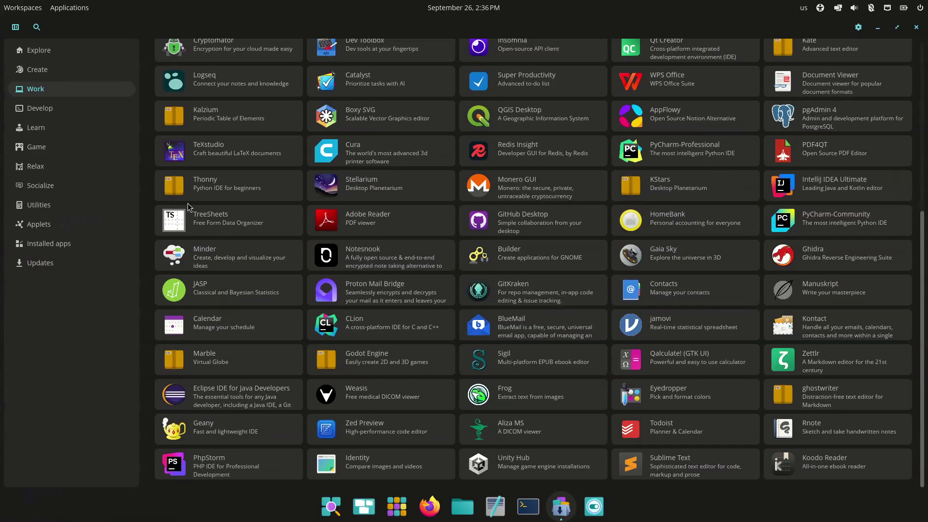
Browse the store's Develop, Learn, Game, Relax, Socialize and Utilities categories
left_click(72, 108)
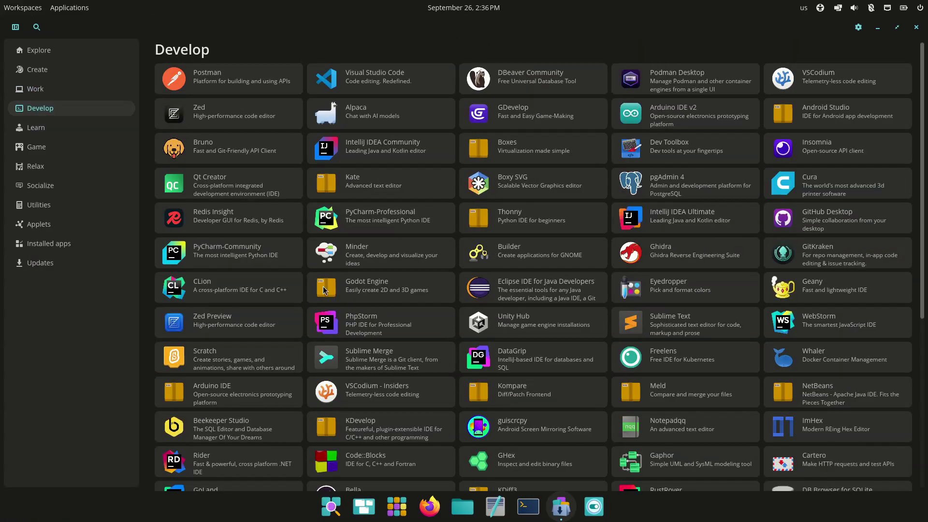
scroll(319, 322, "down", 10)
left_click(96, 133)
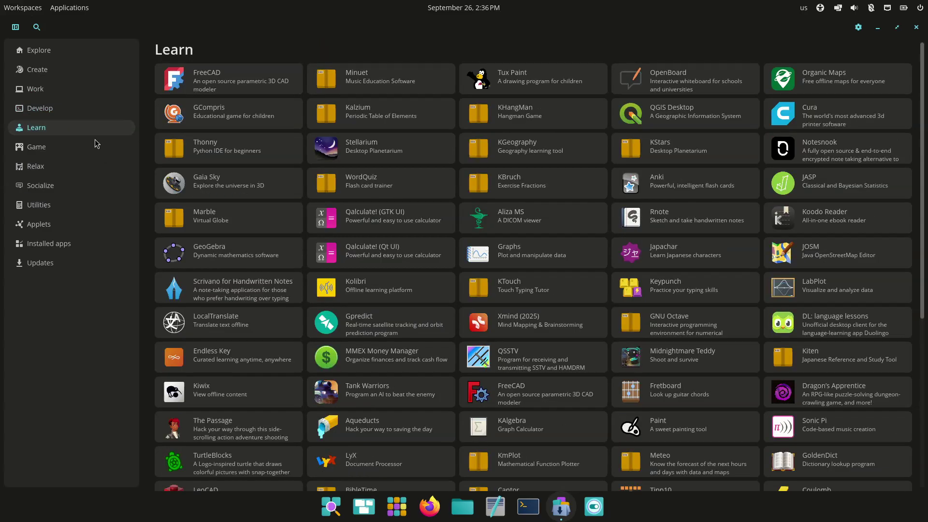
left_click(93, 154)
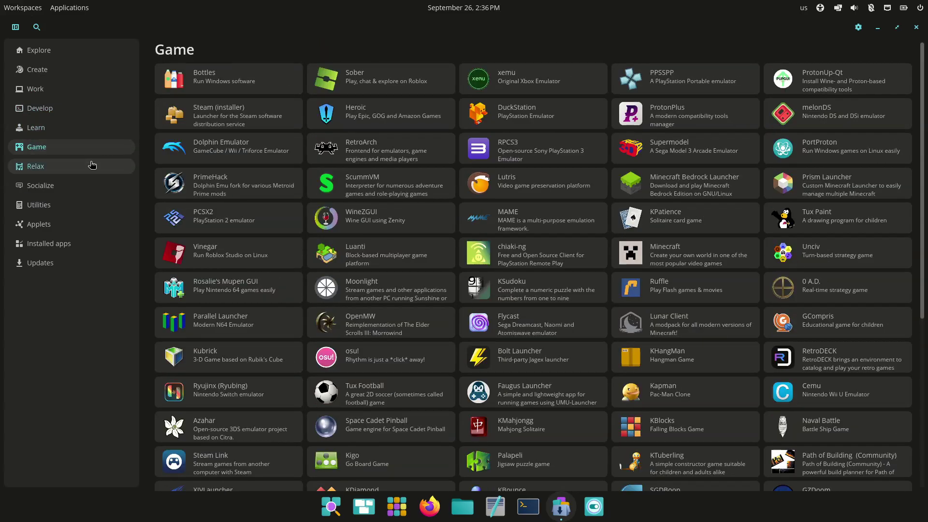
left_click(92, 166)
left_click(89, 187)
left_click(83, 209)
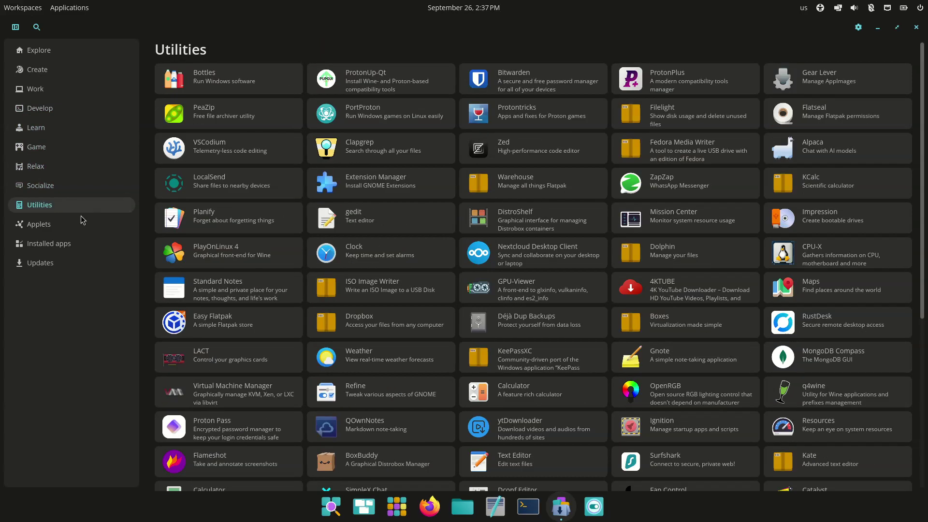
Examine the store's Applets, Installed apps and Updates pages, and close the store
left_click(80, 225)
left_click(79, 246)
left_click(79, 267)
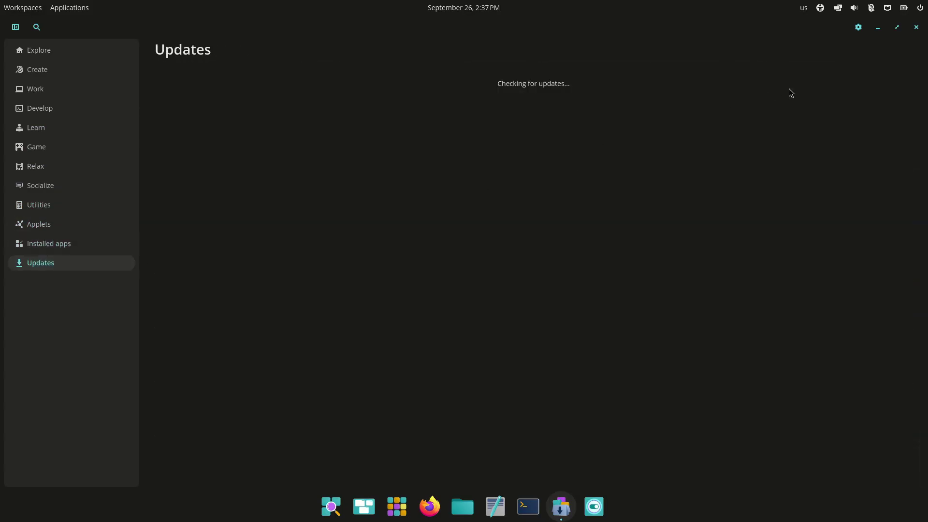
left_click(916, 27)
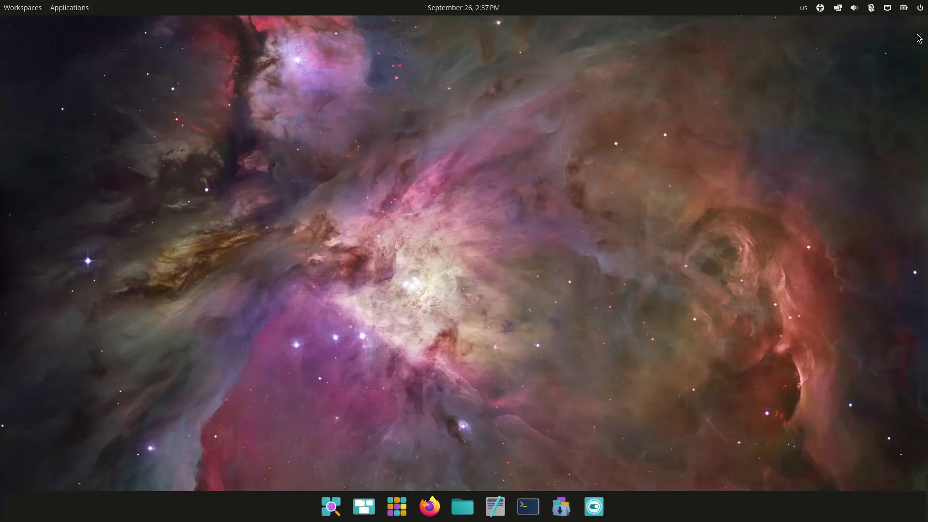
Open COSMIC Text Editor, examine its View and File commands, and close it
left_click(67, 5)
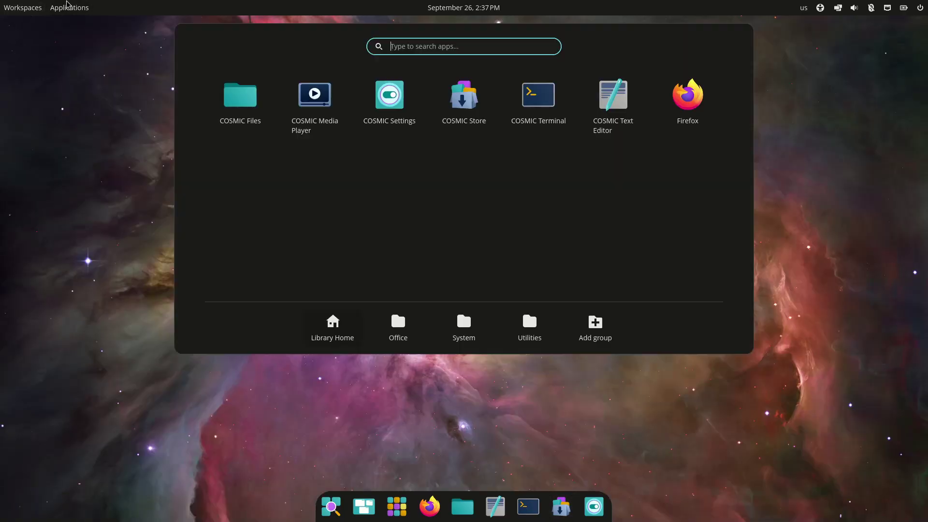
left_click(622, 110)
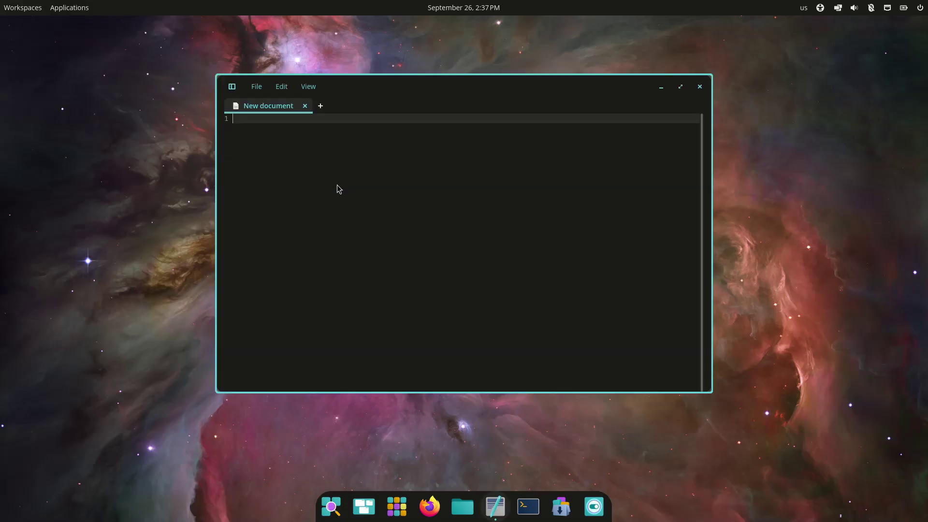
left_click(308, 86)
left_click(256, 87)
left_click(235, 161)
left_click(700, 87)
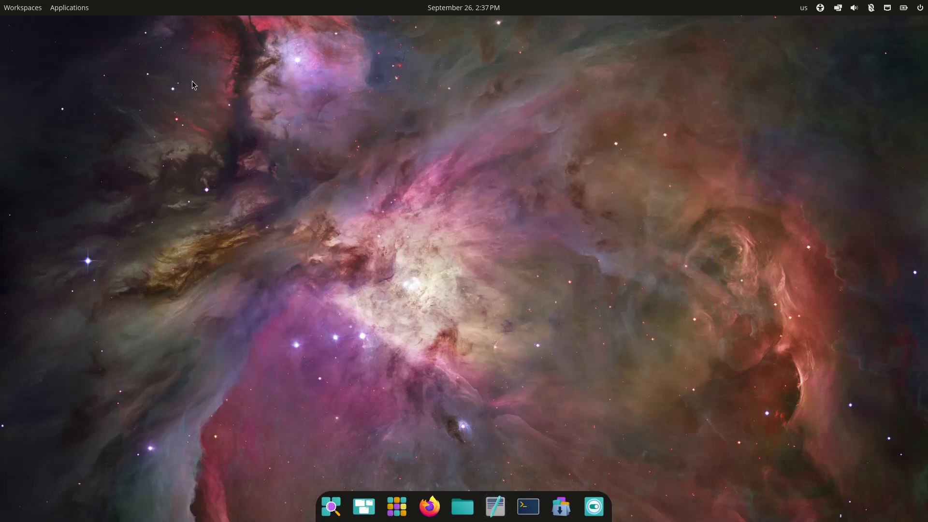
Open Firefox, check its version in the About Firefox window, and close the browser
left_click(67, 8)
key("Escape")
left_click(82, 7)
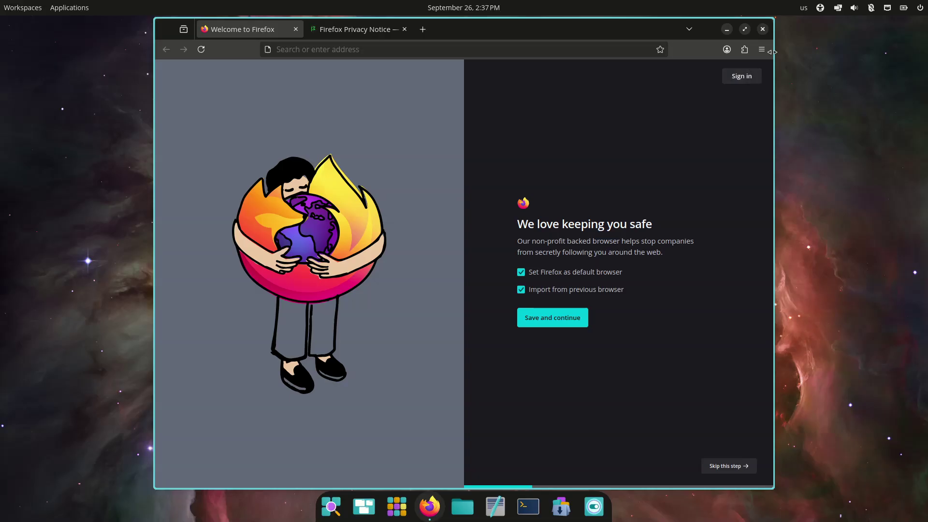
left_click(762, 49)
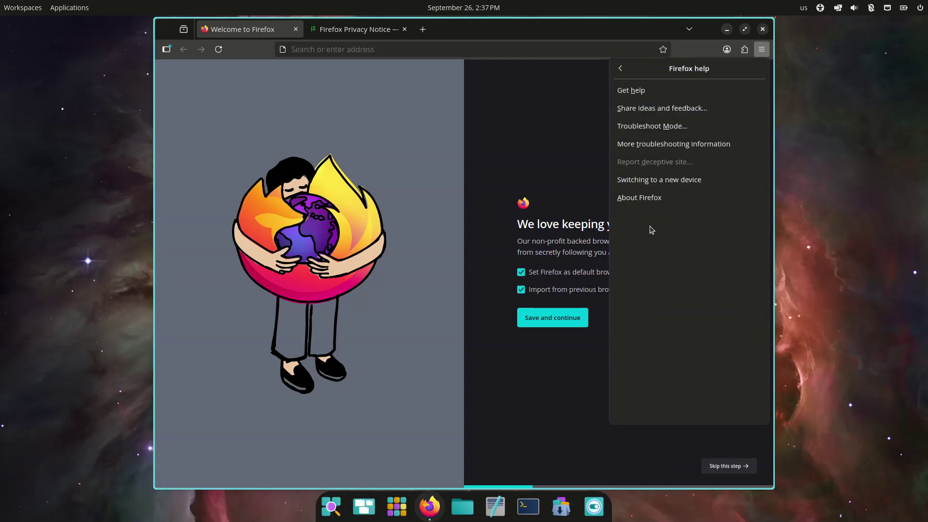
left_click(639, 198)
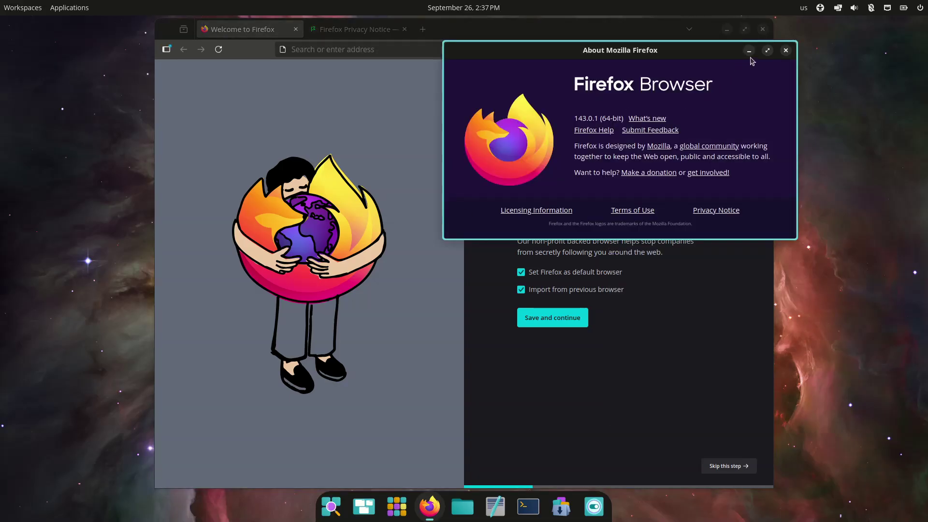
left_click(786, 51)
left_click(762, 30)
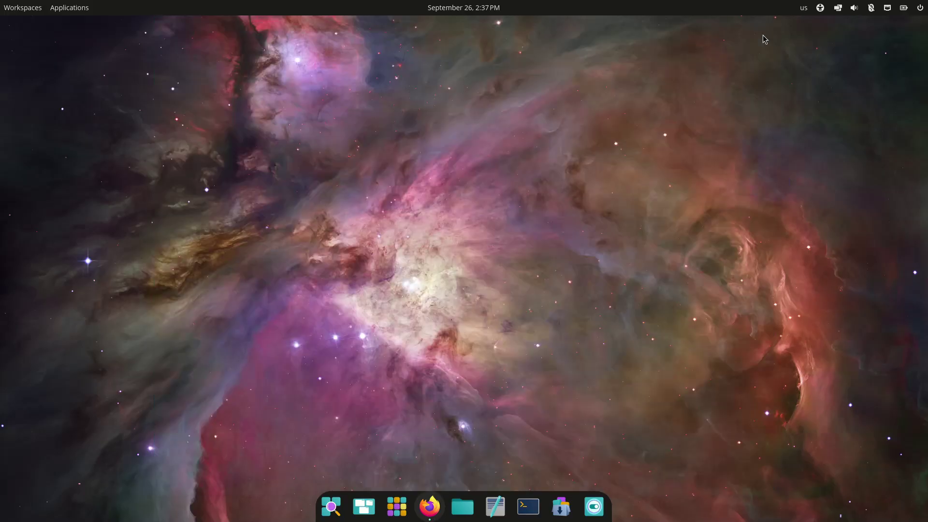
Launch LibreOffice from the Office group of the application library
left_click(69, 8)
left_click(397, 331)
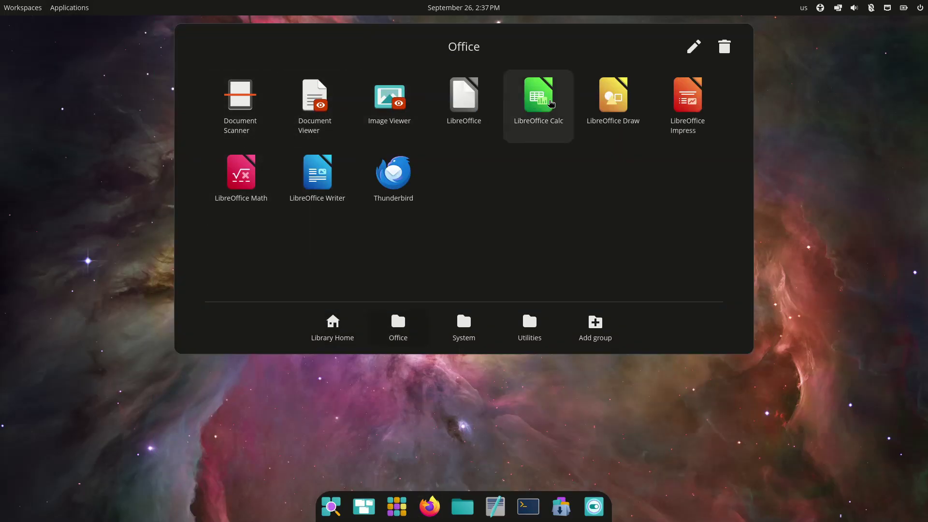
left_click(475, 101)
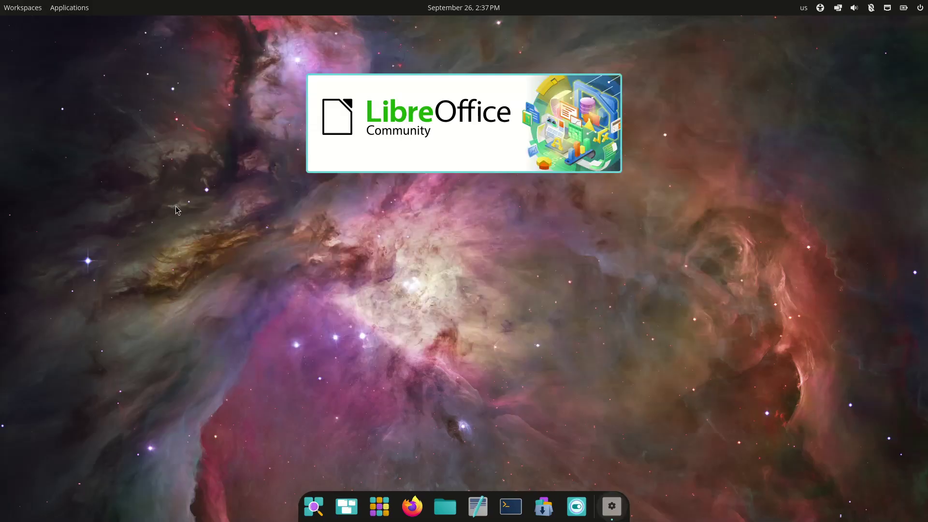
Check the version information in About LibreOffice and close LibreOffice
left_click(72, 9)
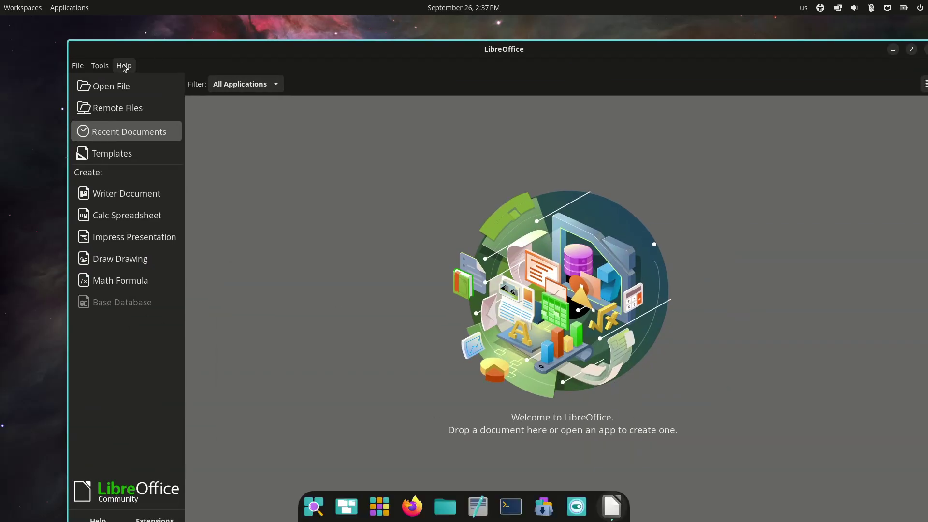
left_click(124, 65)
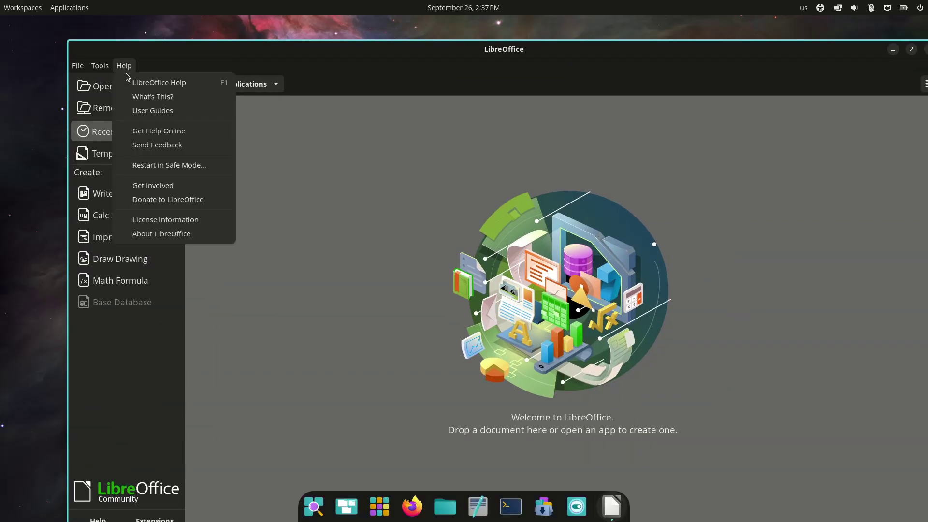
left_click(151, 234)
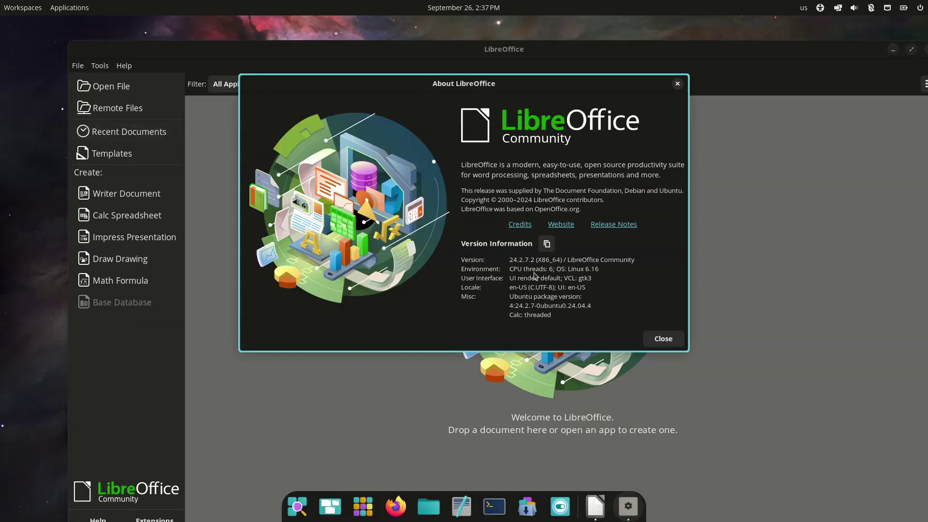
left_click(662, 338)
left_click_drag(865, 62, 780, 63)
left_click(847, 50)
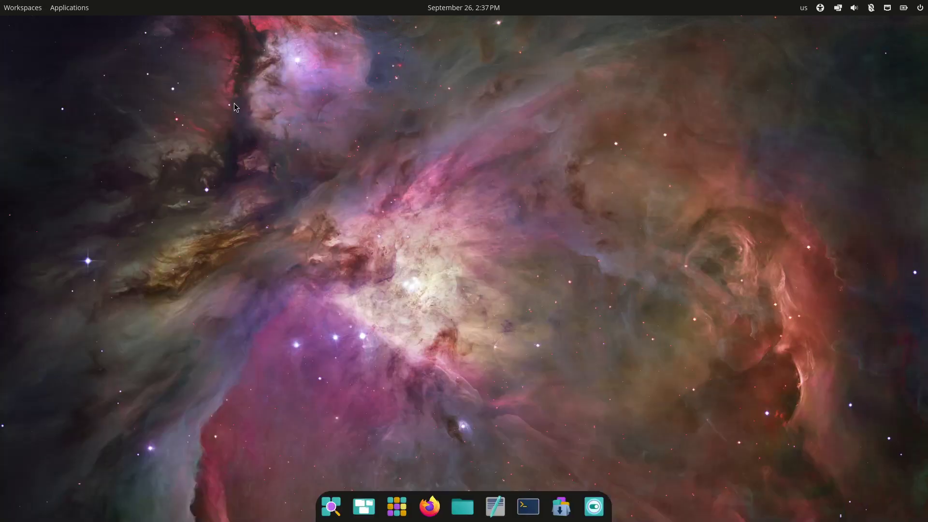
Examine the applications in the Office, System and Utilities groups of the application library, and close the library
left_click(82, 7)
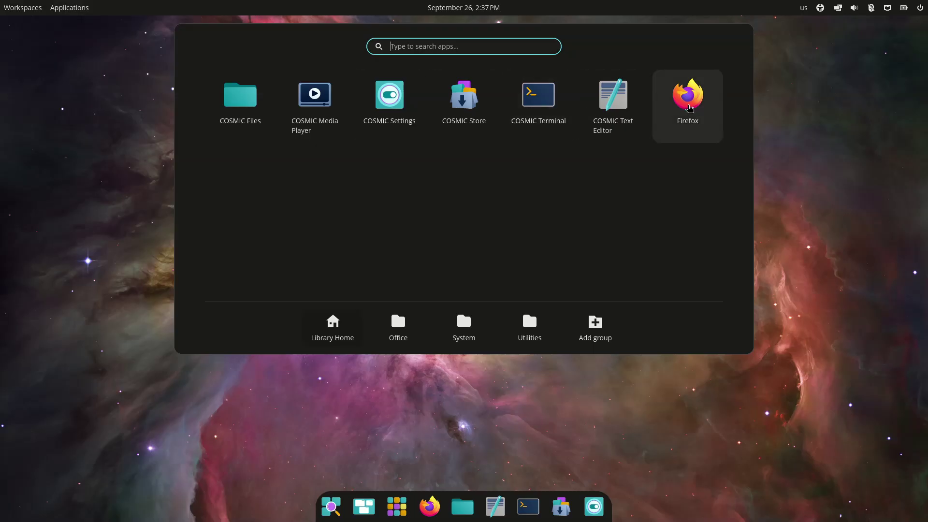
left_click(401, 327)
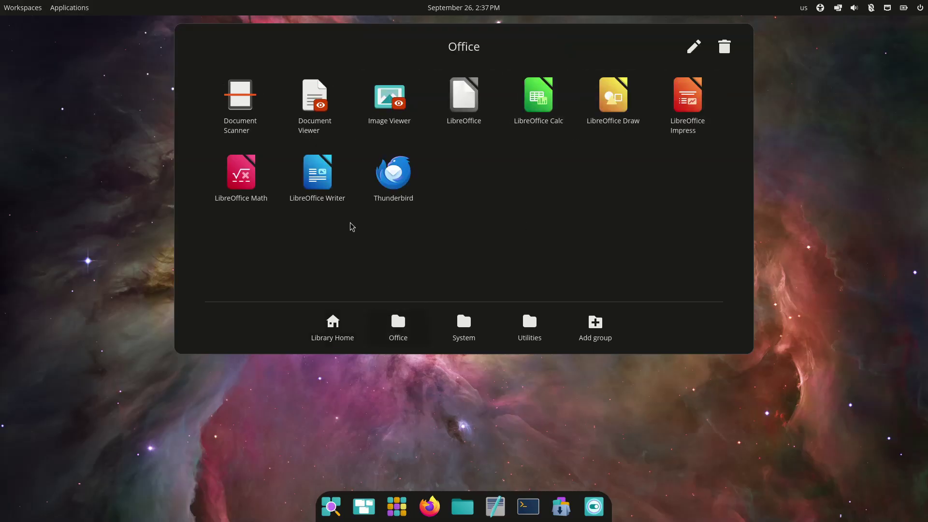
left_click(449, 334)
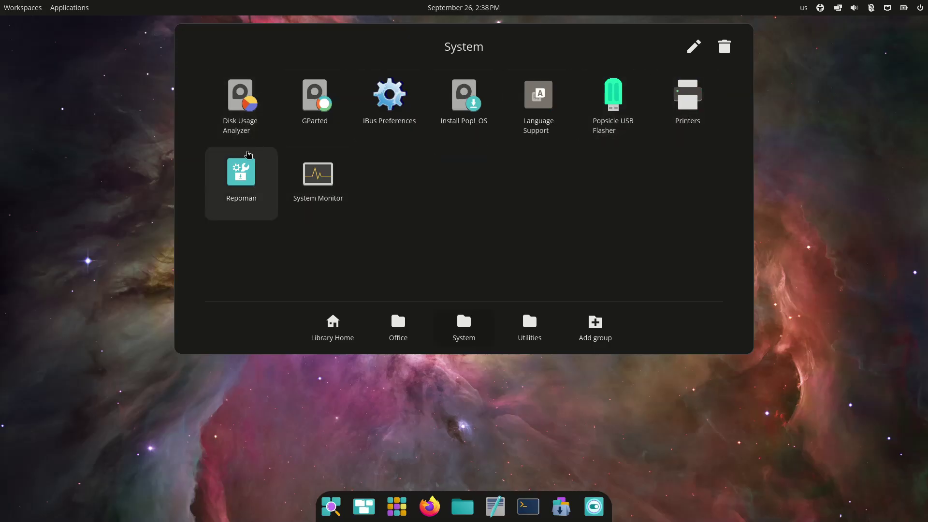
left_click(541, 326)
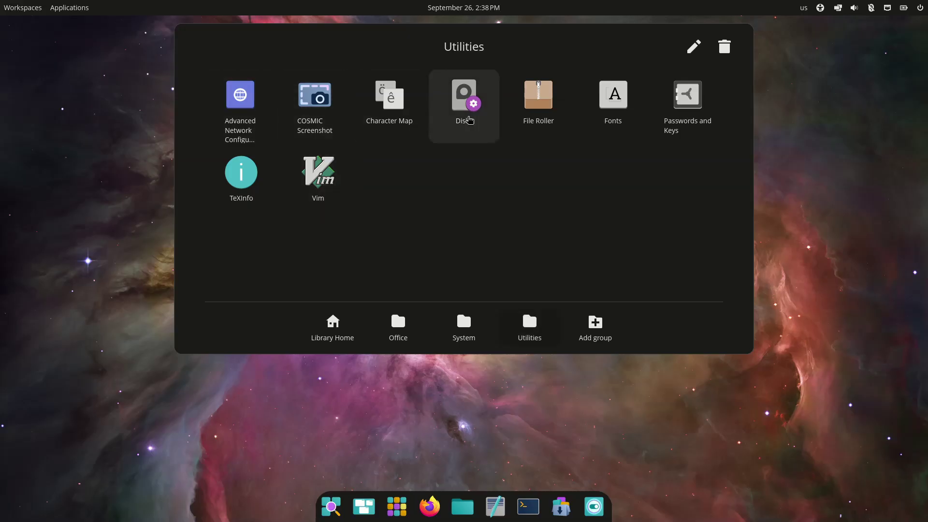
key("Escape")
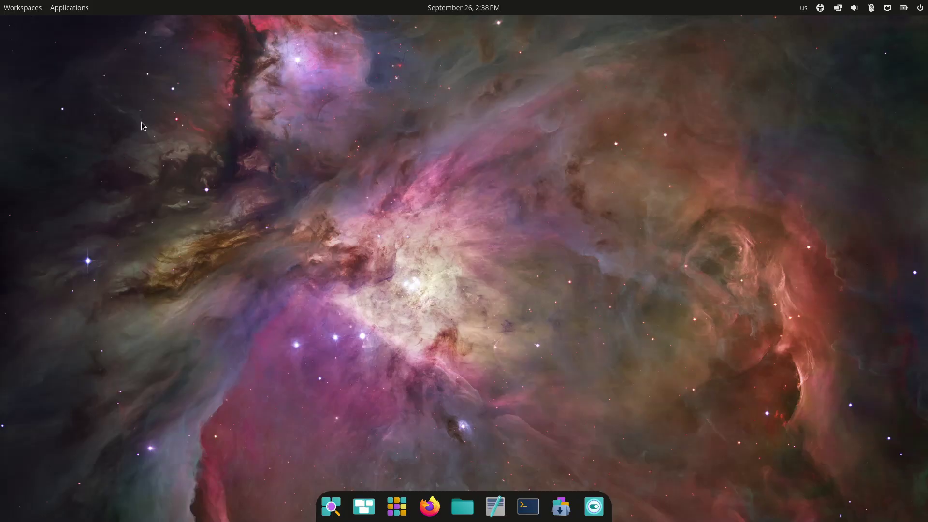
Examine the Create new folder dialog for adding a library group, cancel it, and close the application library
left_click(82, 7)
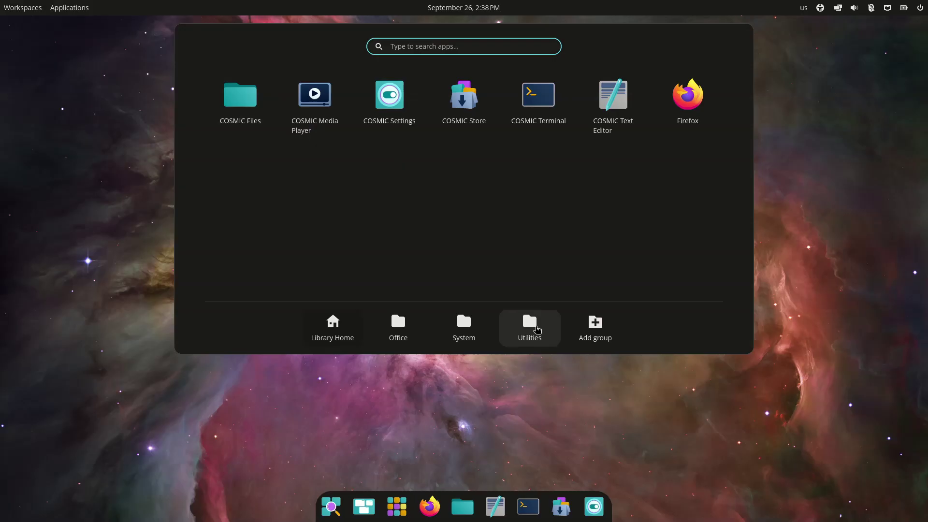
left_click(519, 320)
left_click(586, 333)
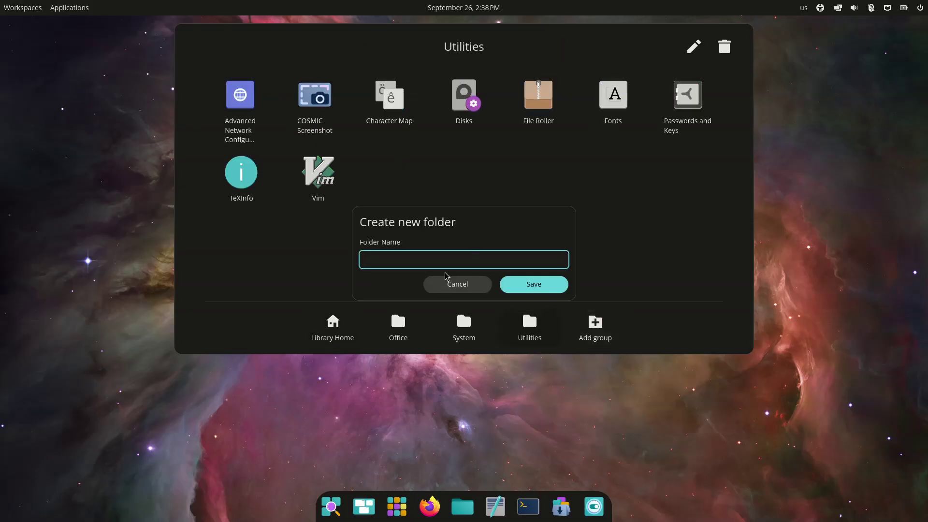
left_click(456, 283)
left_click(820, 93)
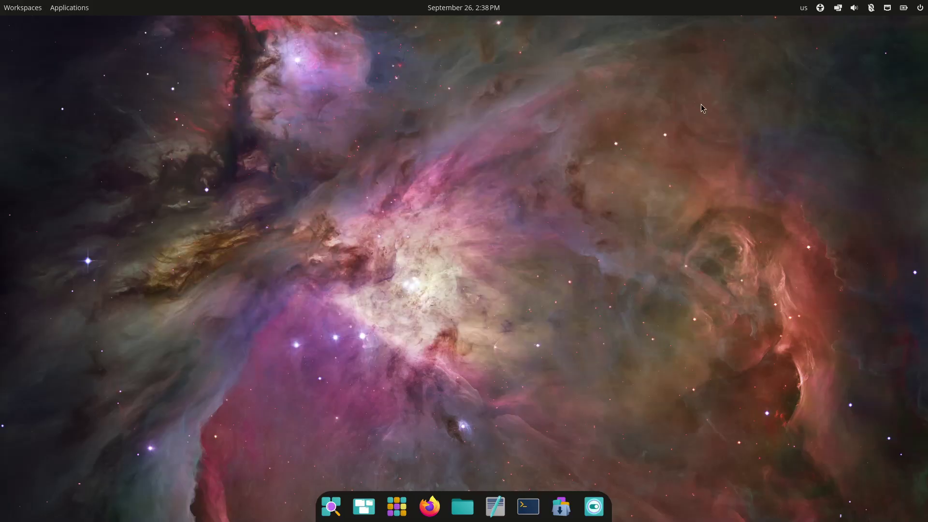
View the panel calendar, open its date, time and calendar settings, and close the Settings window
left_click(465, 6)
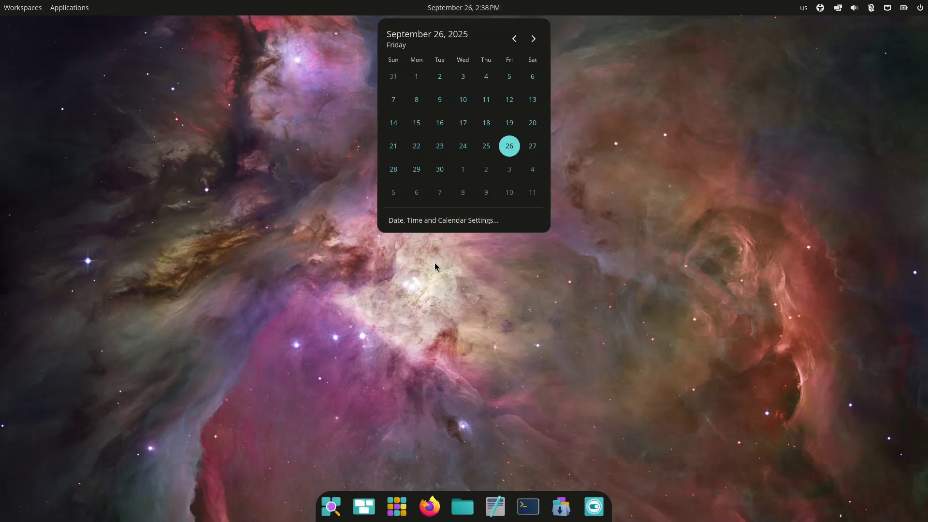
left_click(442, 222)
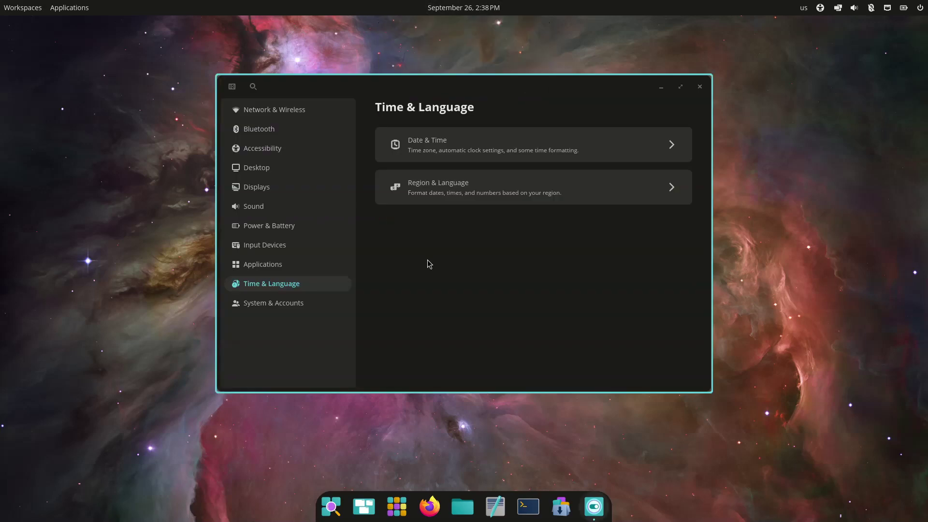
left_click(699, 86)
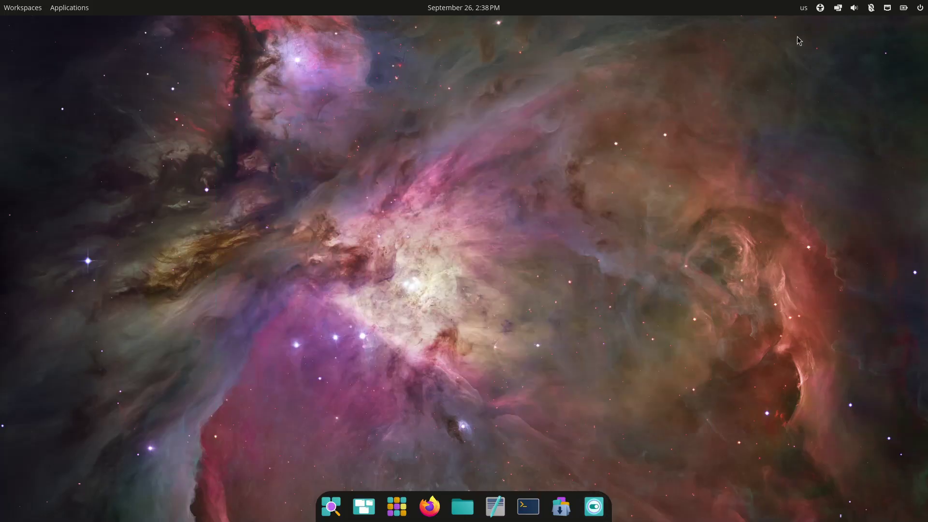
Examine the keyboard layout, accessibility and window tiling options in the panel applets
left_click(803, 7)
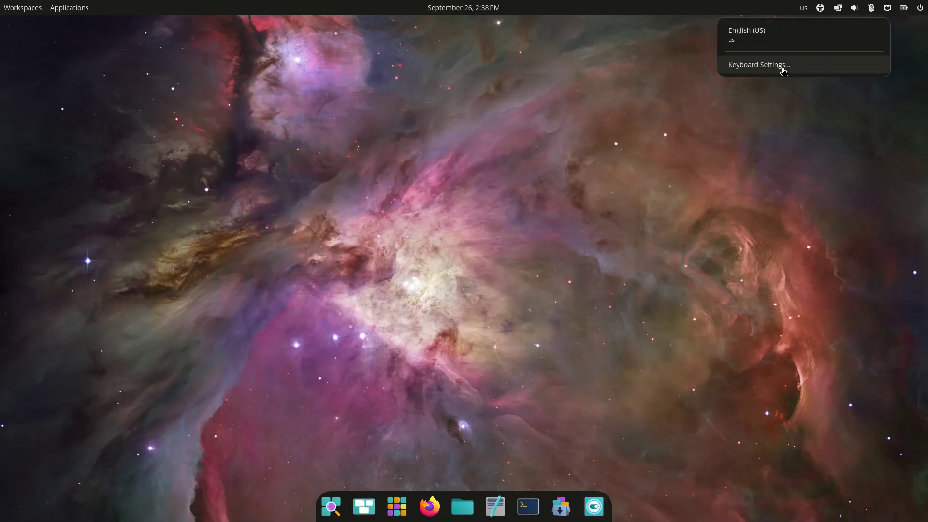
left_click(783, 103)
left_click(820, 8)
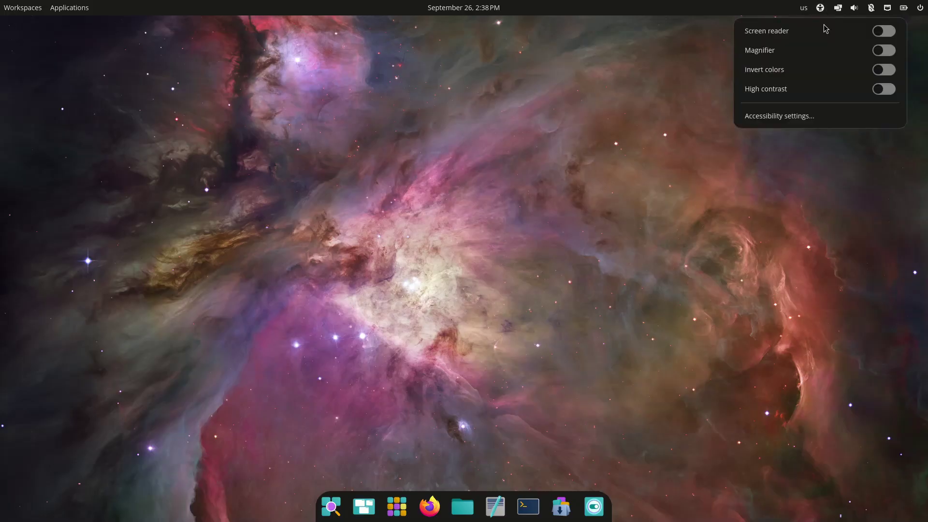
left_click(805, 141)
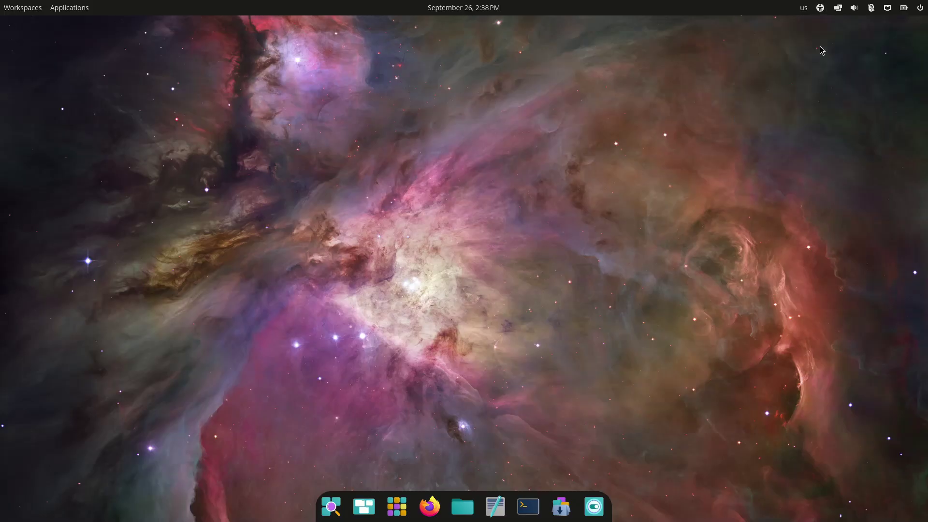
left_click(837, 8)
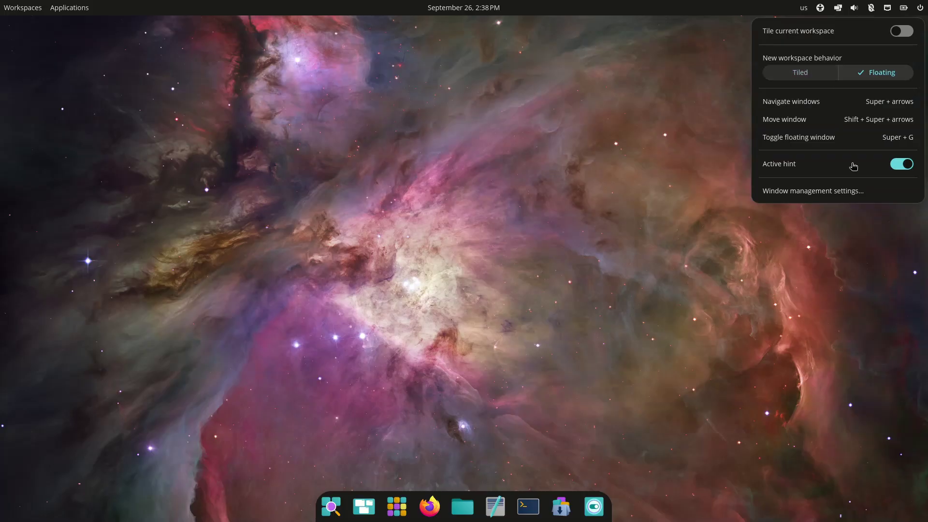
left_click(811, 257)
Leave the virtual machine's full-screen mode, switch to Firefox, and play the newest generated audio in Speechma
key("Control_R+f")
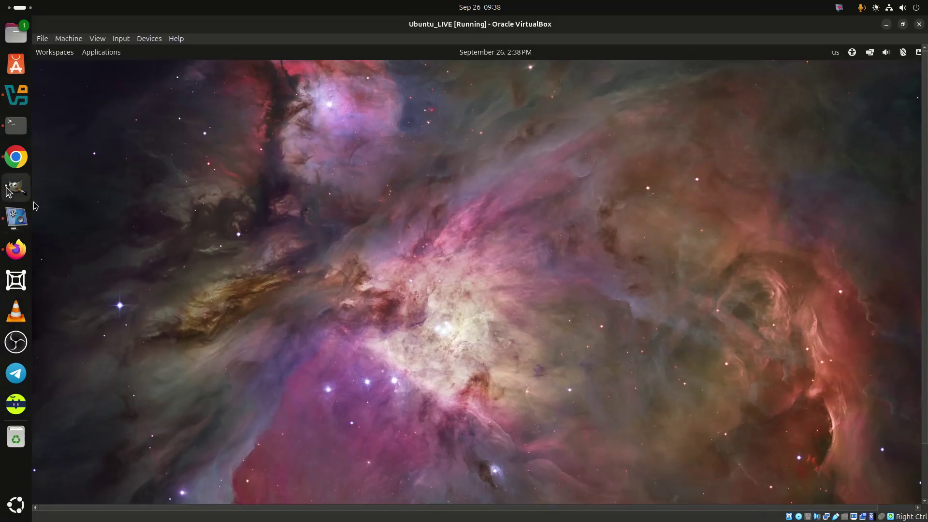
left_click(16, 249)
left_click(57, 258)
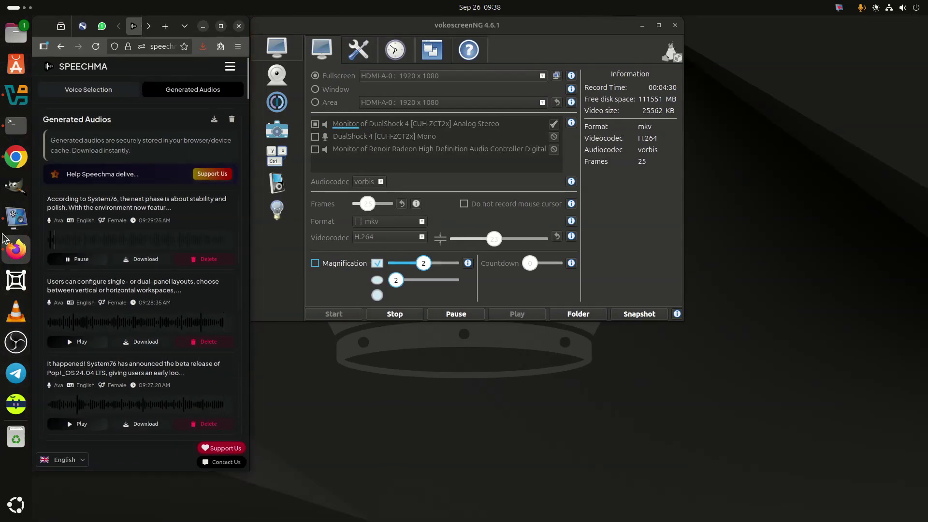
Return to the Ubuntu_LIVE VirtualBox window and switch it to full-screen mode
left_click(14, 102)
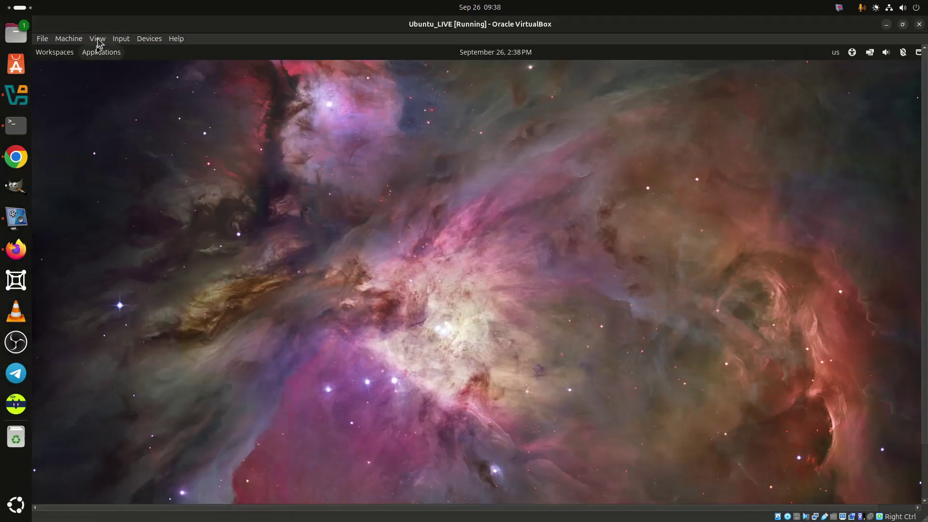
left_click(97, 39)
left_click(125, 50)
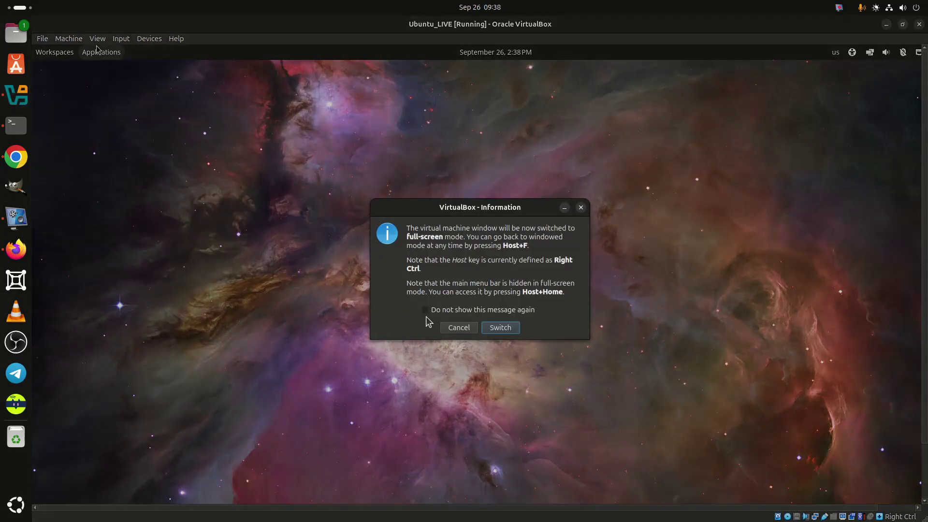
left_click(498, 327)
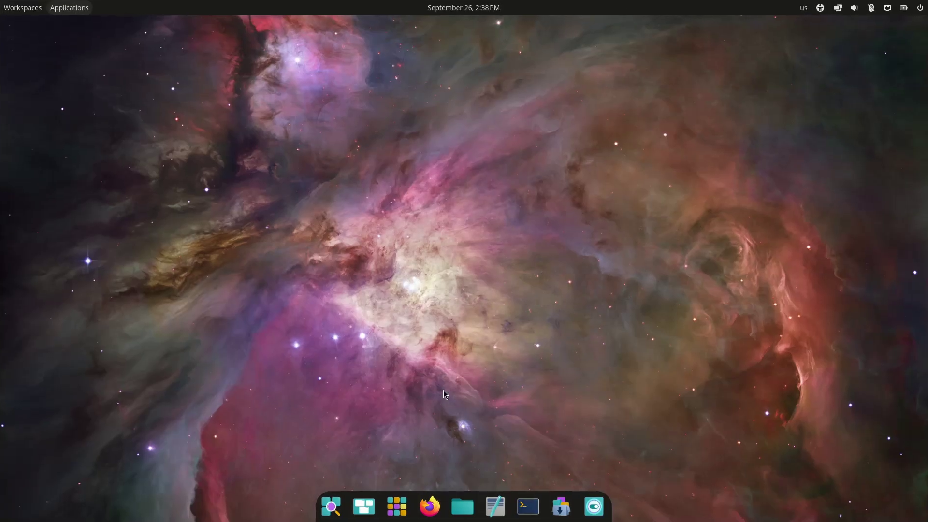
Examine the sound, Bluetooth, network and battery options in the panel applets
left_click(854, 7)
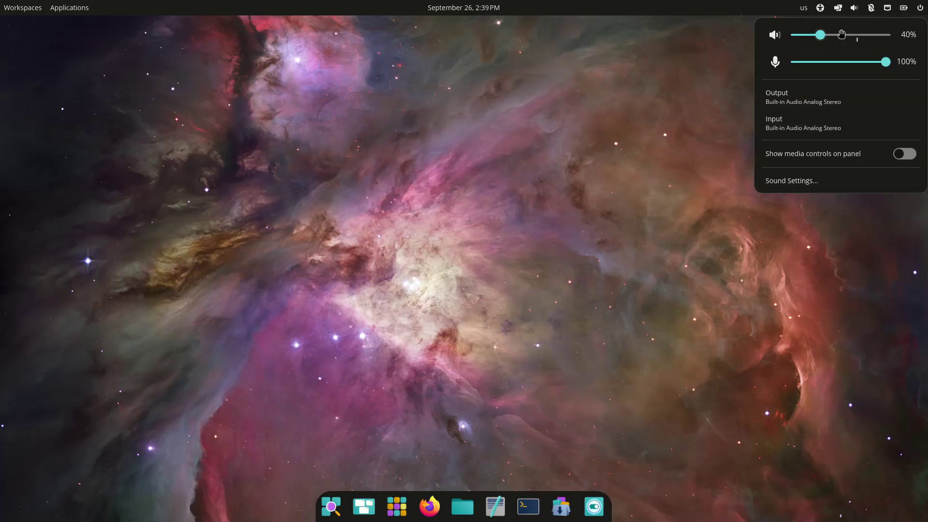
left_click(871, 8)
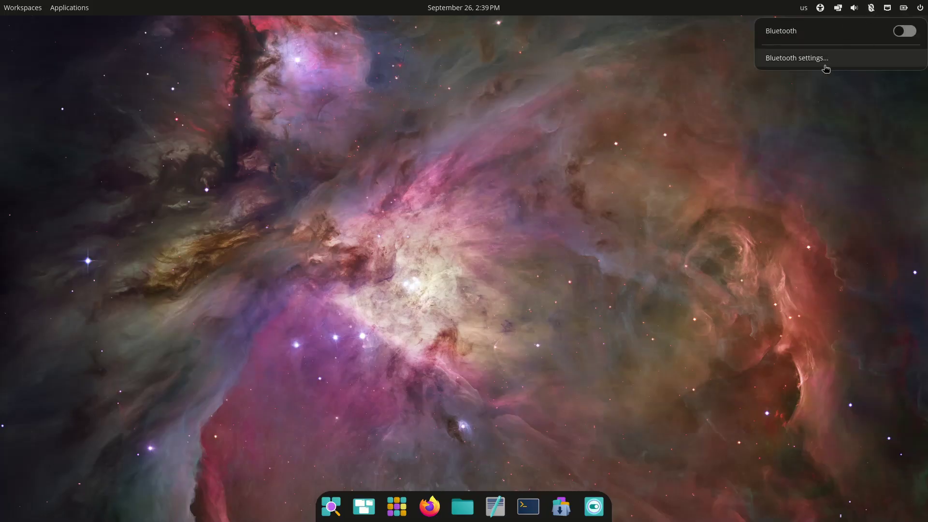
left_click(886, 8)
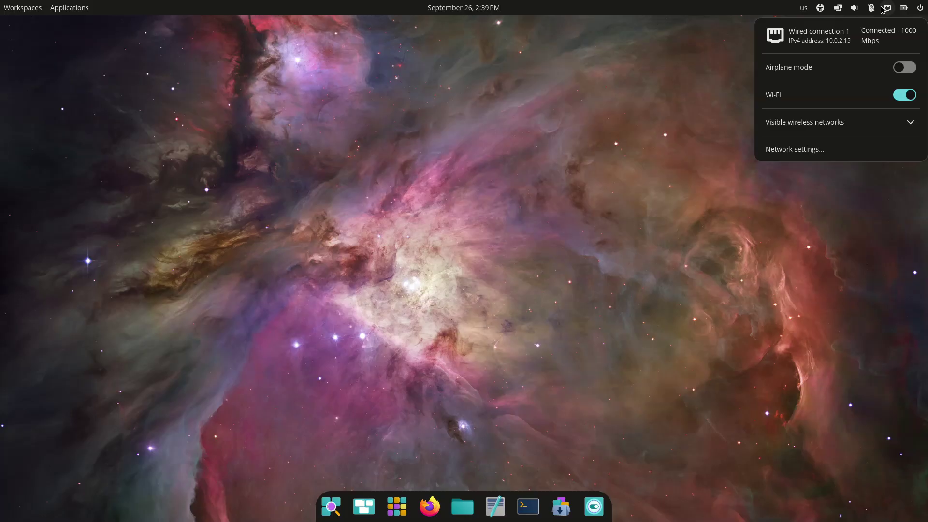
left_click(903, 11)
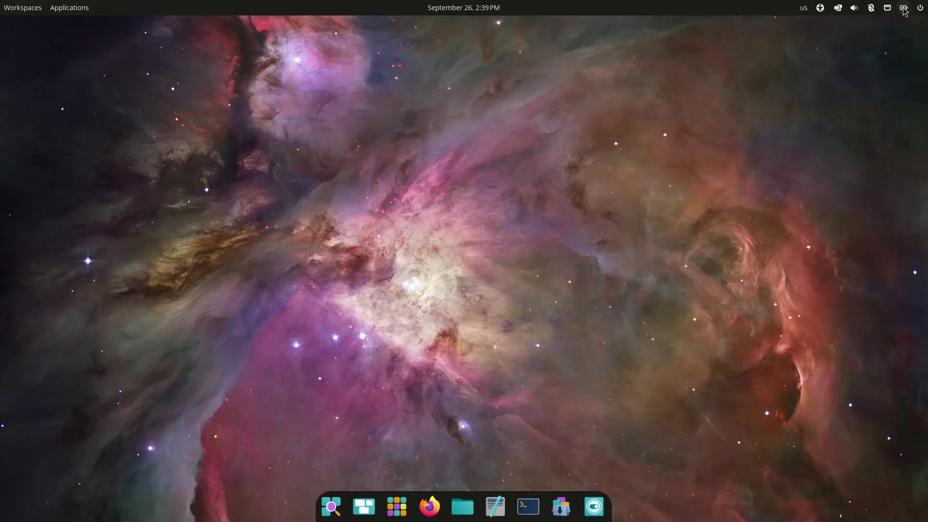
left_click(904, 9)
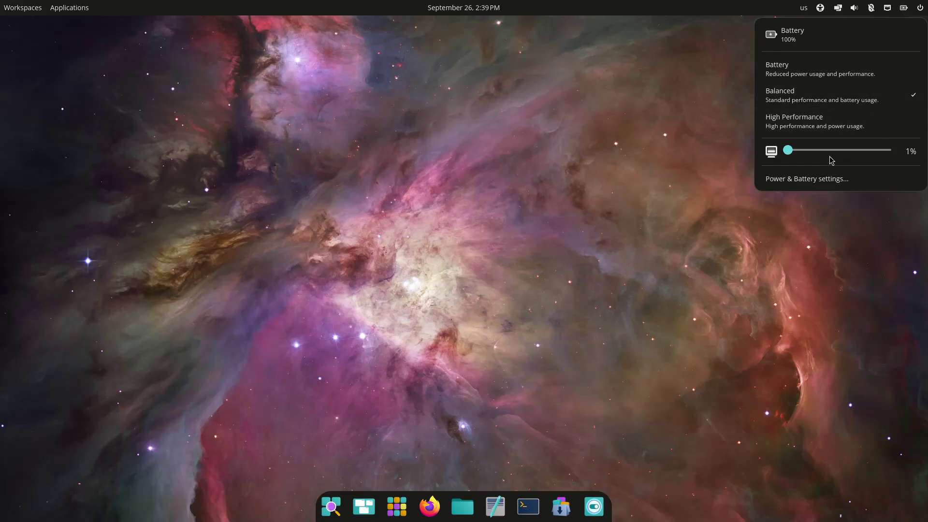
left_click(906, 11)
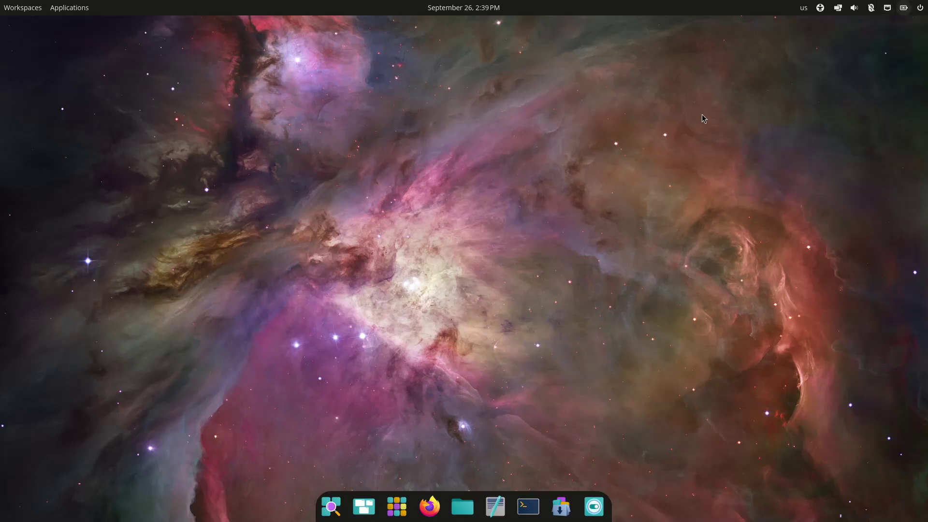
Open the desktop view options, examine the displayed items and icon size settings, and close the window
right_click(165, 109)
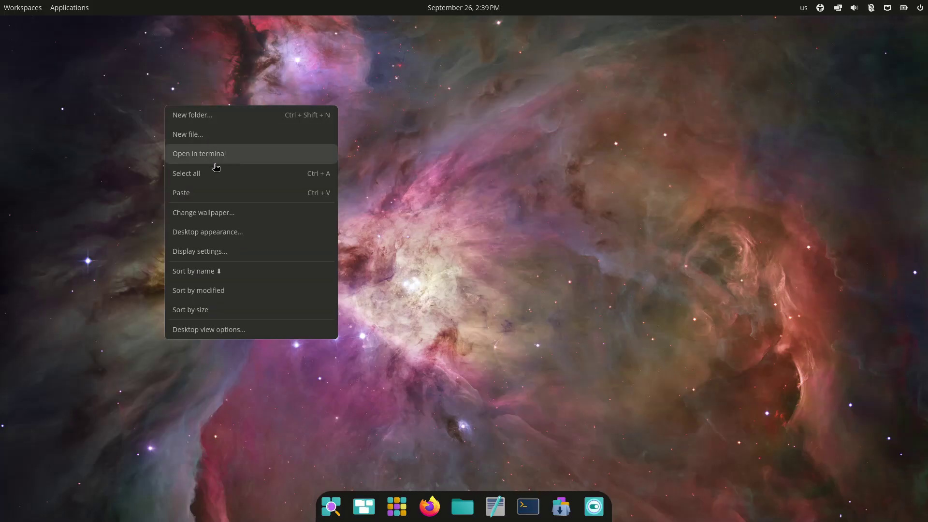
left_click(211, 330)
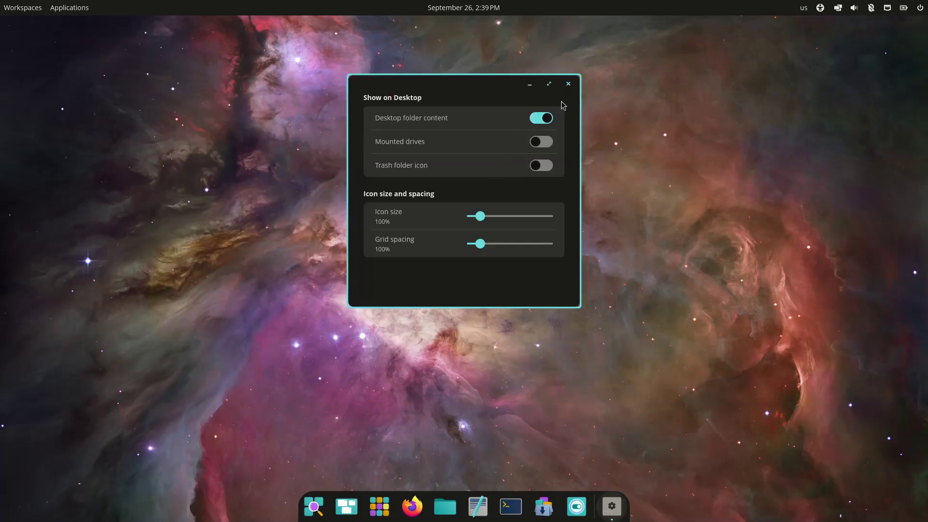
left_click(568, 83)
Examine the workspaces overview, the Launcher search and the application library by opening and dismissing each
left_click(26, 3)
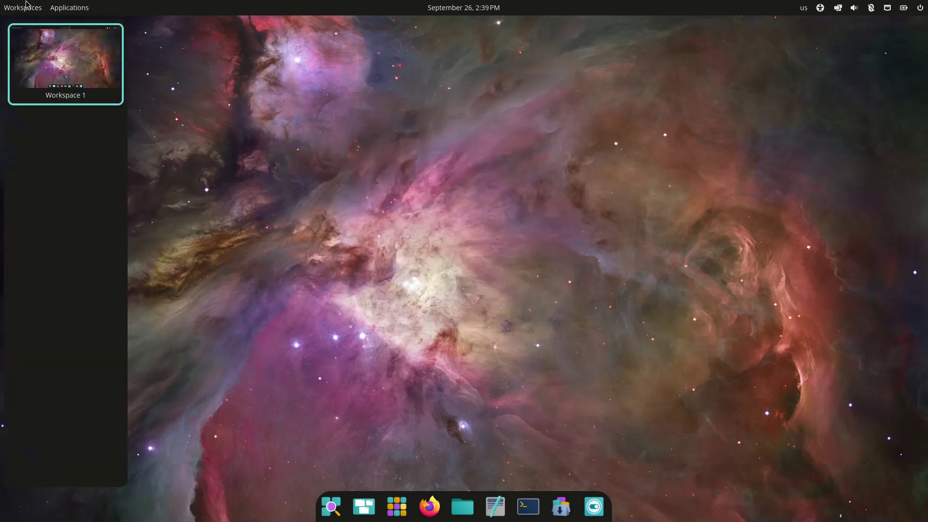
left_click(77, 73)
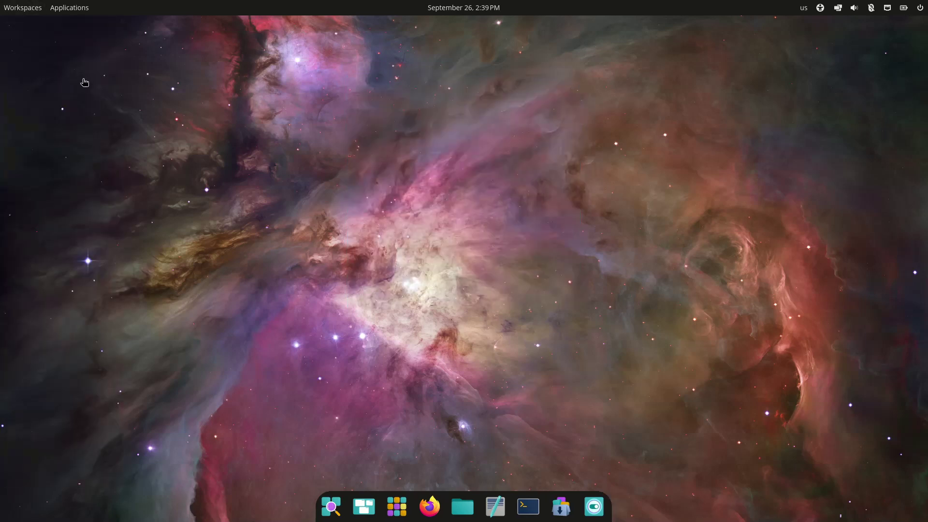
left_click(331, 506)
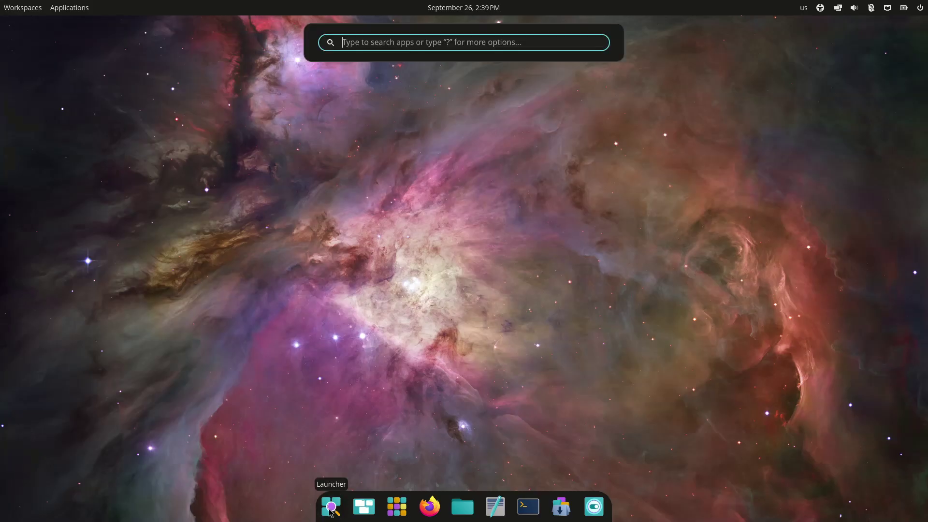
left_click(331, 506)
left_click(360, 507)
left_click(360, 507)
left_click(397, 506)
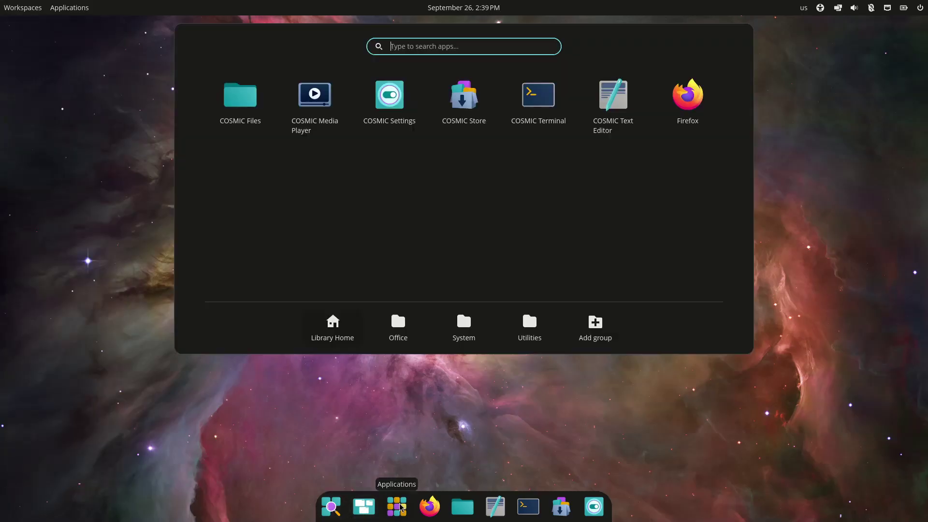
left_click(397, 506)
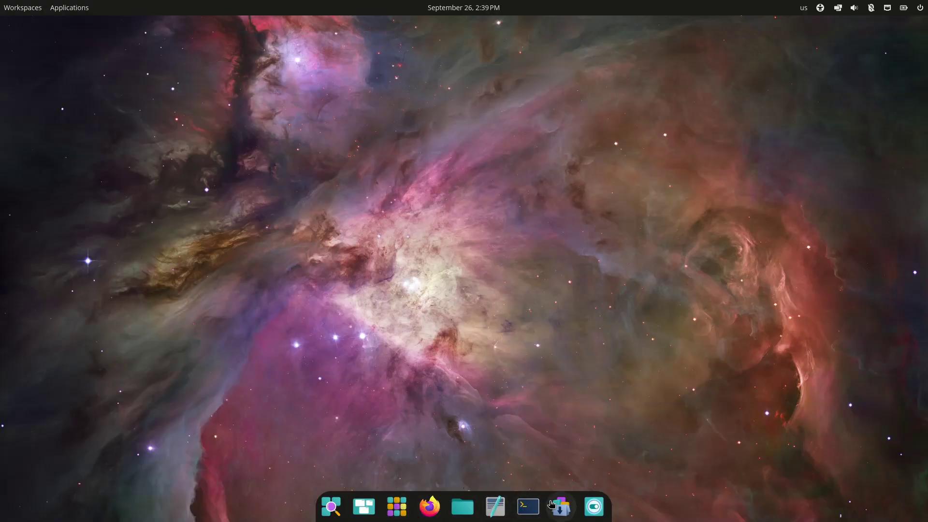
left_click(331, 506)
left_click(331, 506)
left_click(364, 506)
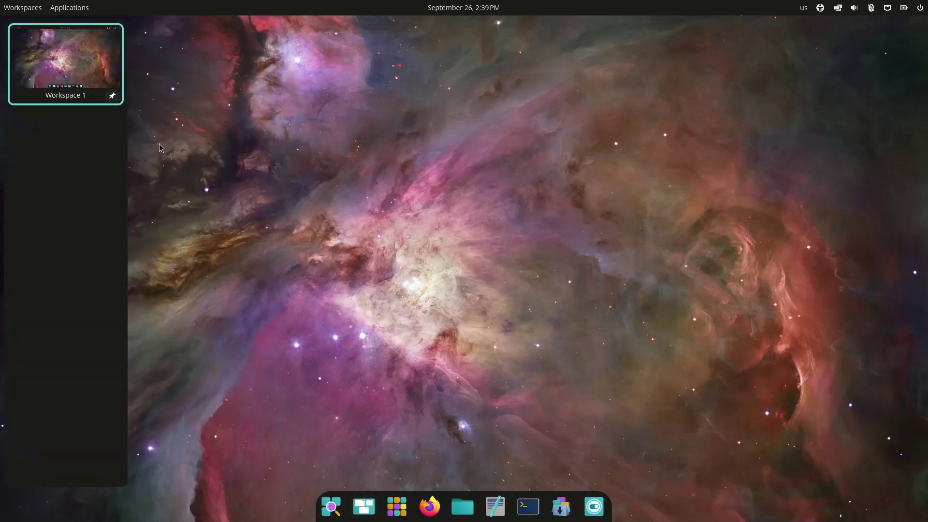
Show the applications in the Utilities group of the application library
left_click(68, 7)
left_click(543, 329)
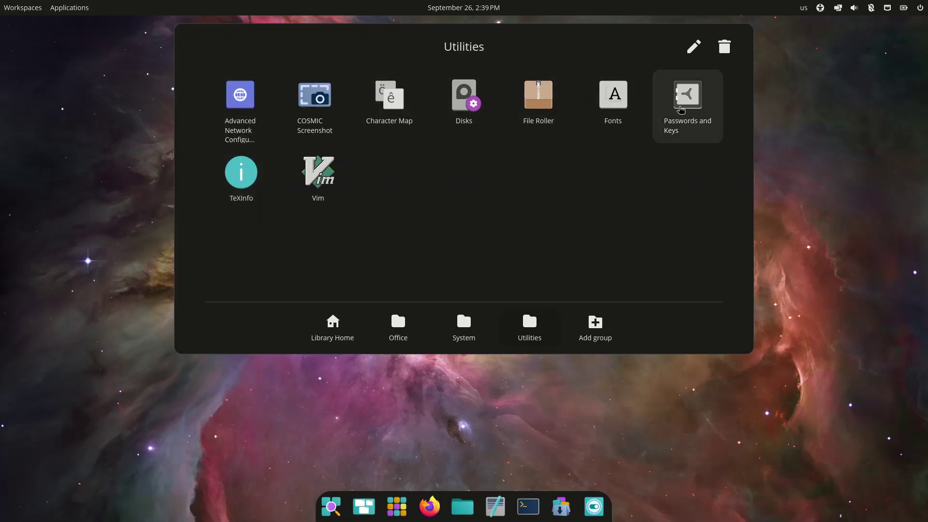
Open Popsicle USB Flasher from the System group of the application library, examine its image selection window, and cancel it
left_click(460, 326)
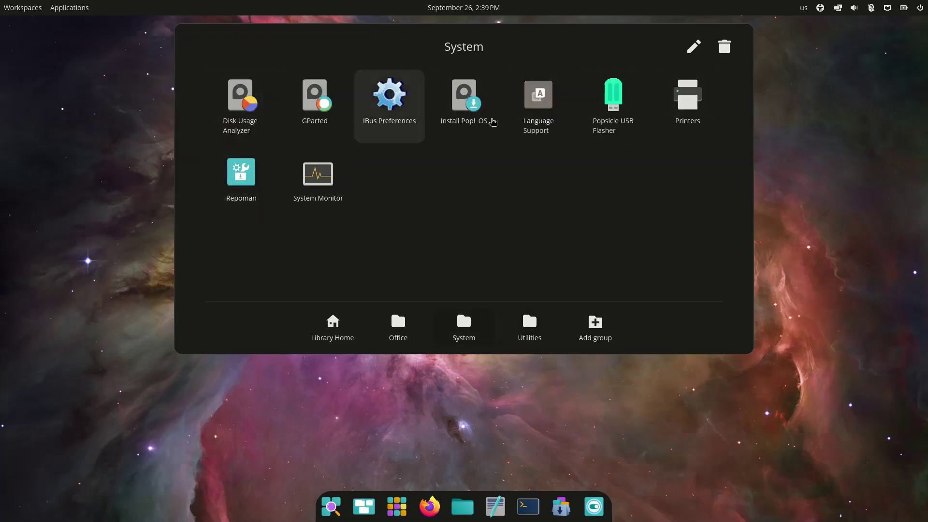
left_click(599, 119)
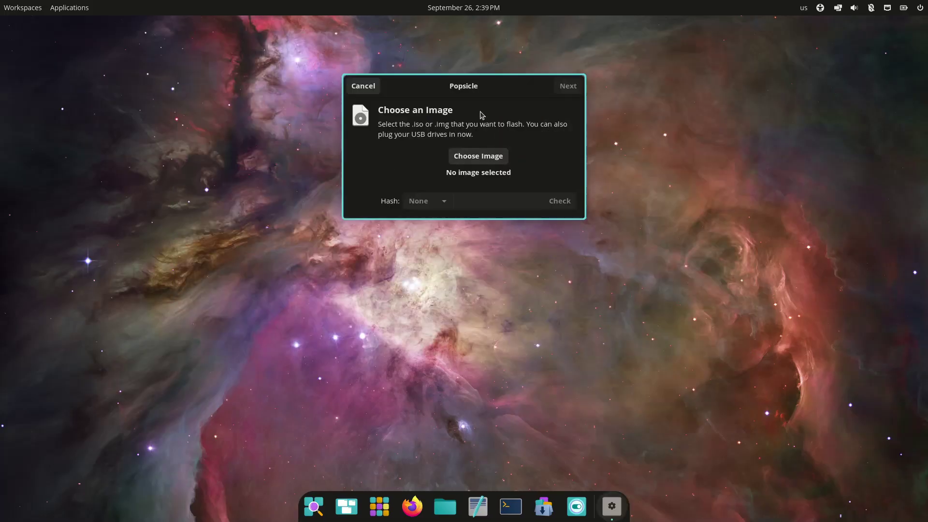
left_click_drag(482, 115, 193, 193)
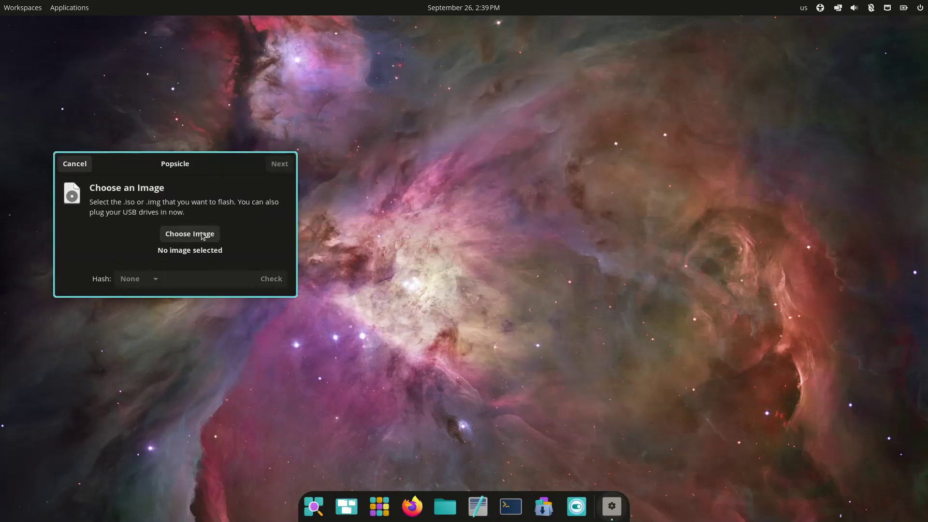
left_click(74, 163)
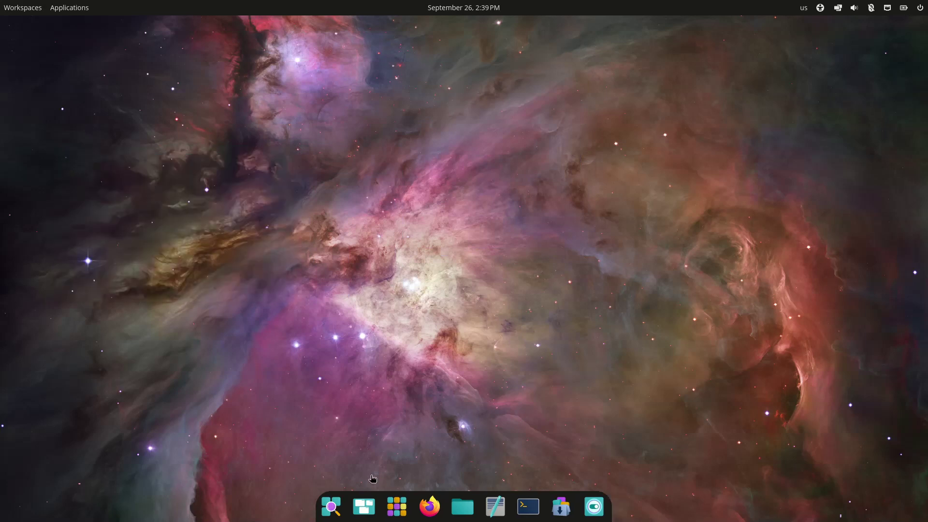
Open Repoman from the System group, examine its Settings, Updates, Extra Sources and Flatpak pages, and close it
left_click(363, 505)
left_click(363, 506)
left_click(395, 506)
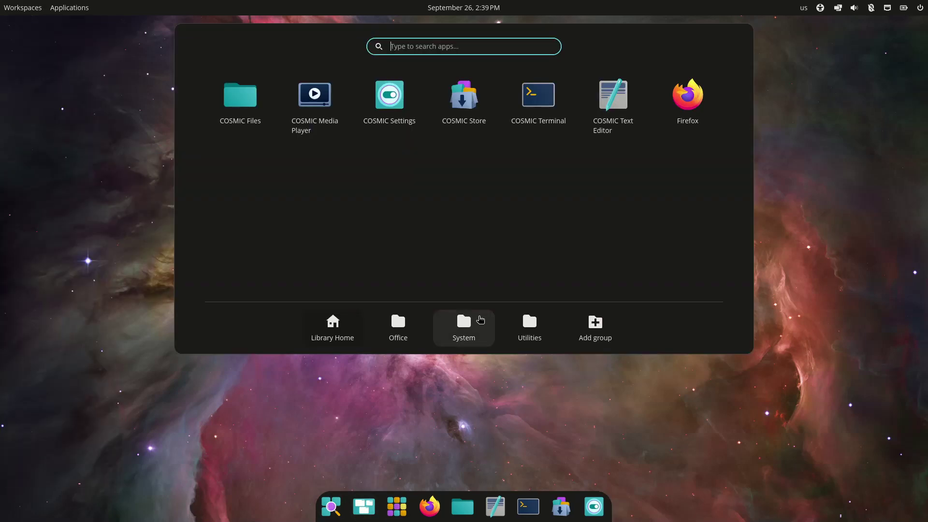
left_click(460, 341)
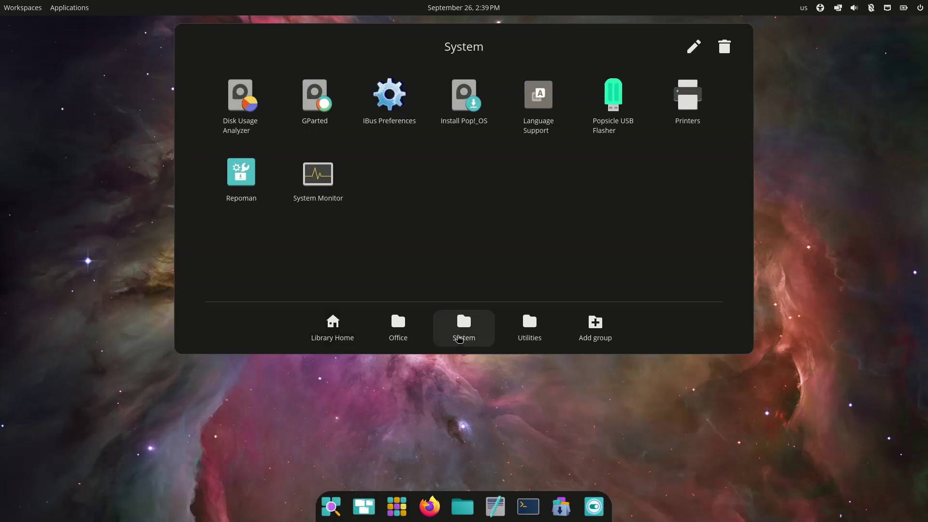
key("Escape")
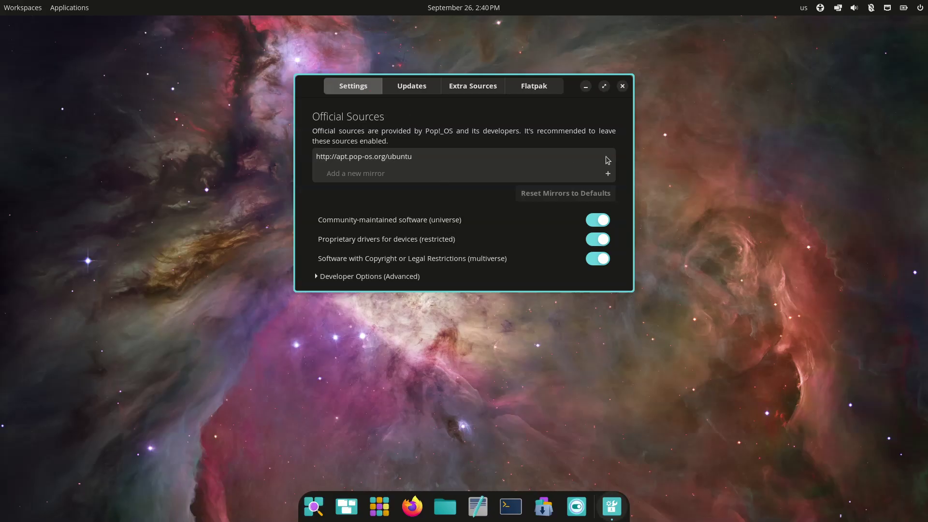
left_click(411, 86)
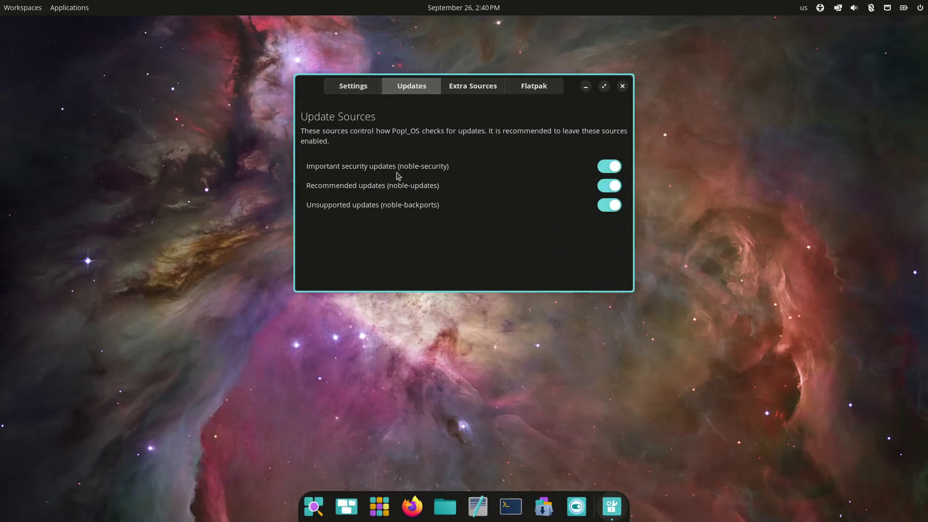
left_click(480, 93)
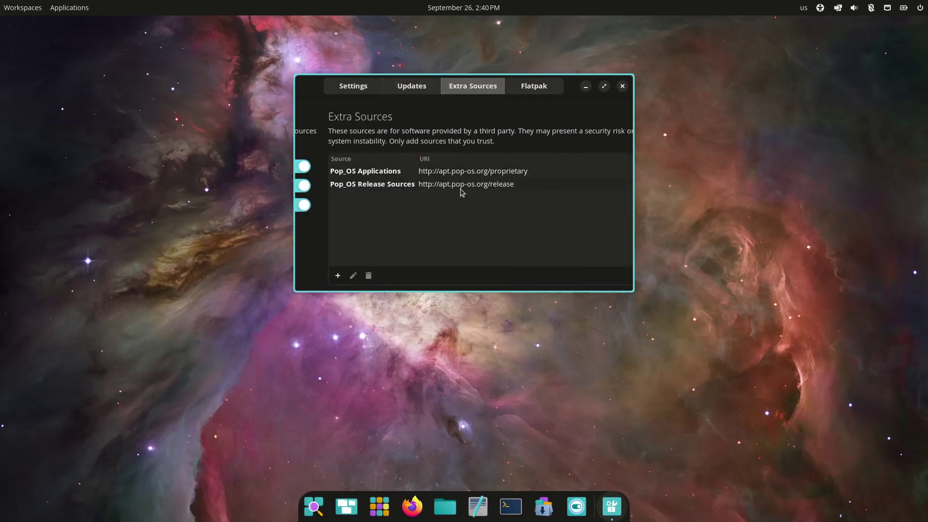
left_click(538, 92)
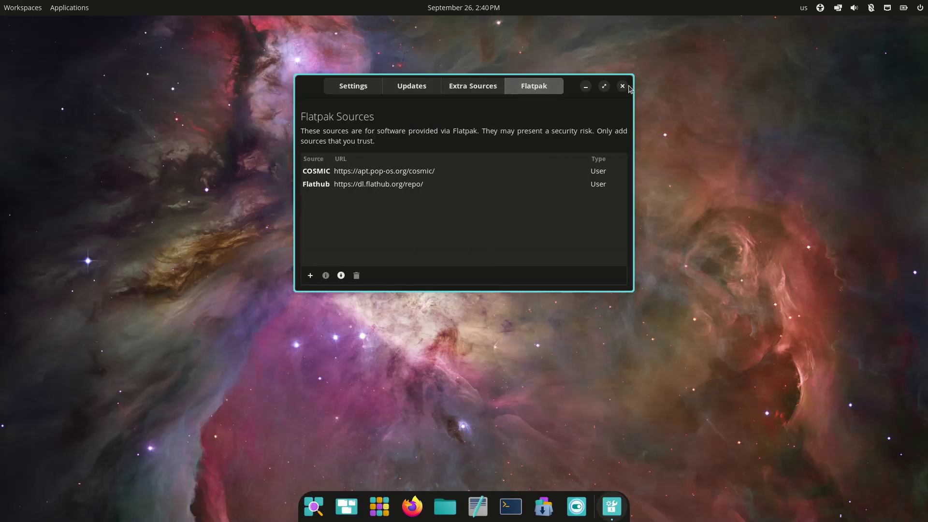
left_click(622, 86)
Browse the System and Office library groups, open Document Viewer from the Office group, and move its window aside
left_click(396, 505)
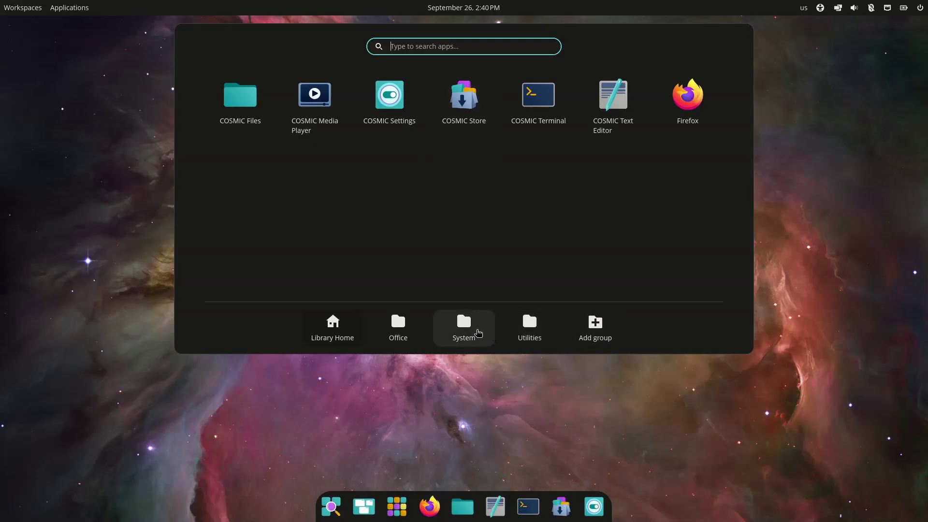
left_click(512, 327)
left_click(481, 324)
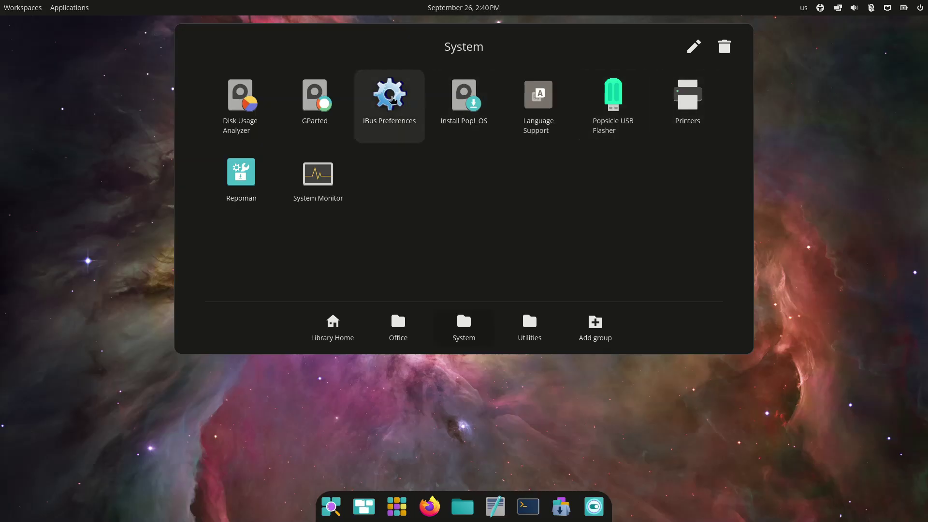
left_click(414, 327)
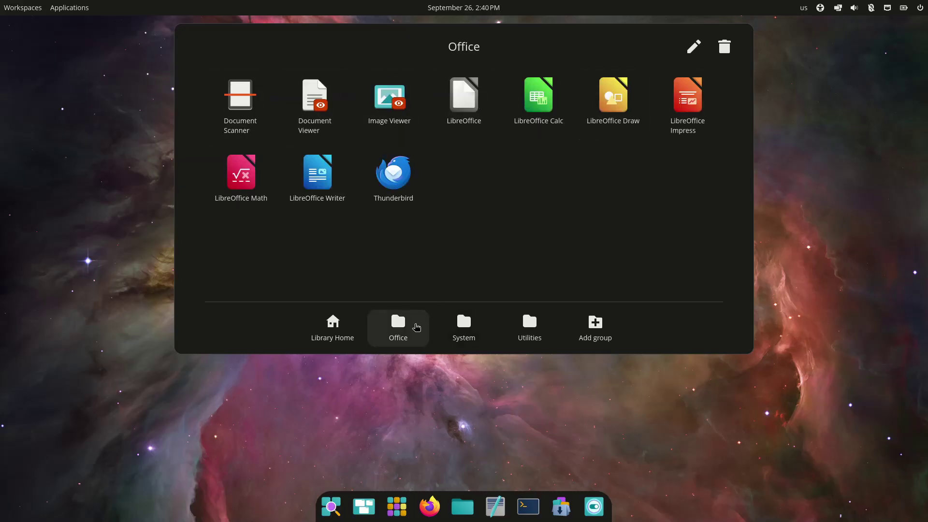
left_click(333, 112)
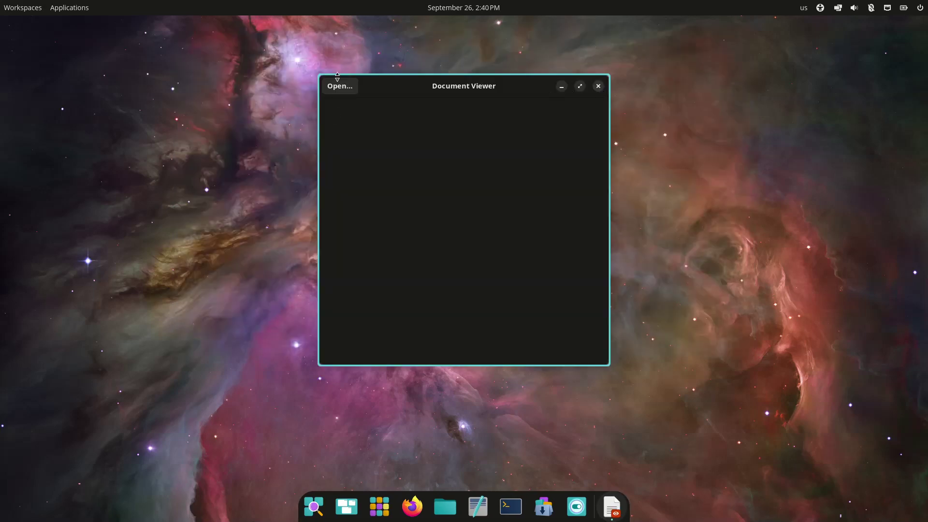
left_click_drag(425, 98, 138, 184)
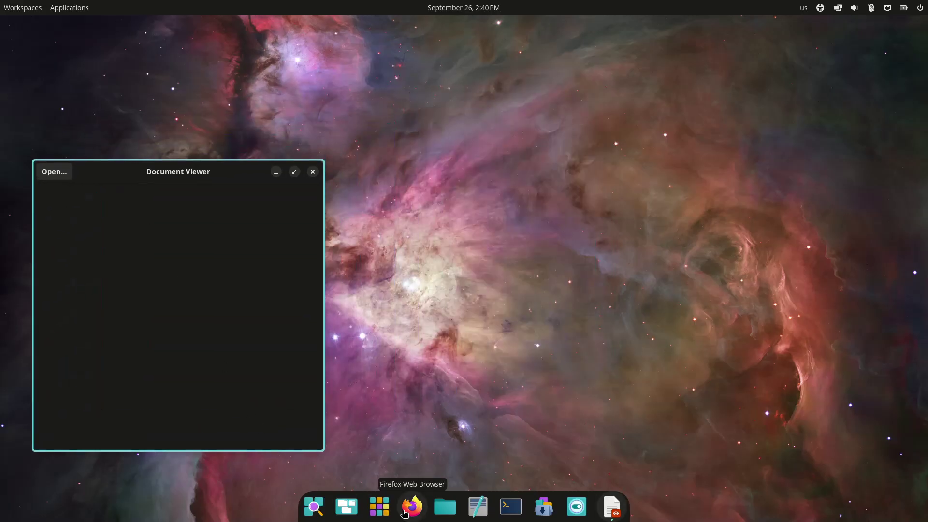
Open Image Viewer from the Office group and move its window well clear of the Document Viewer window
left_click(379, 505)
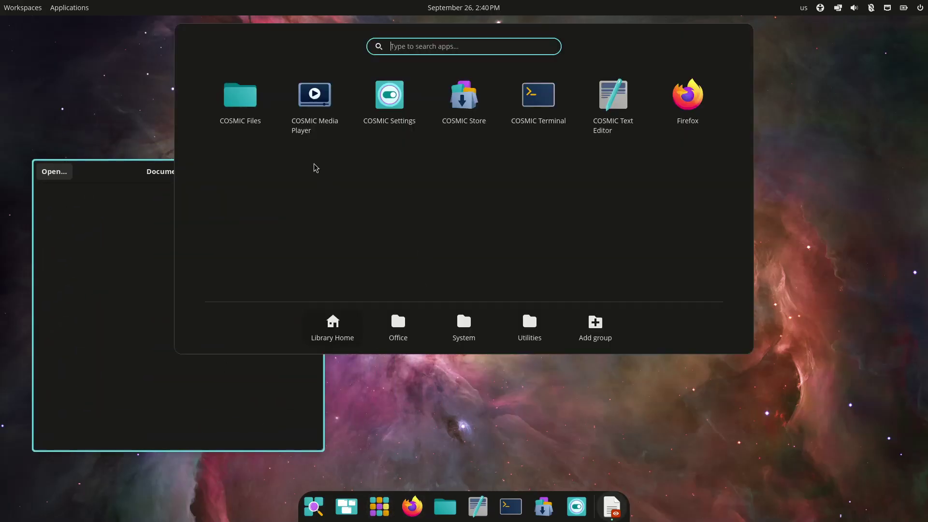
left_click(417, 331)
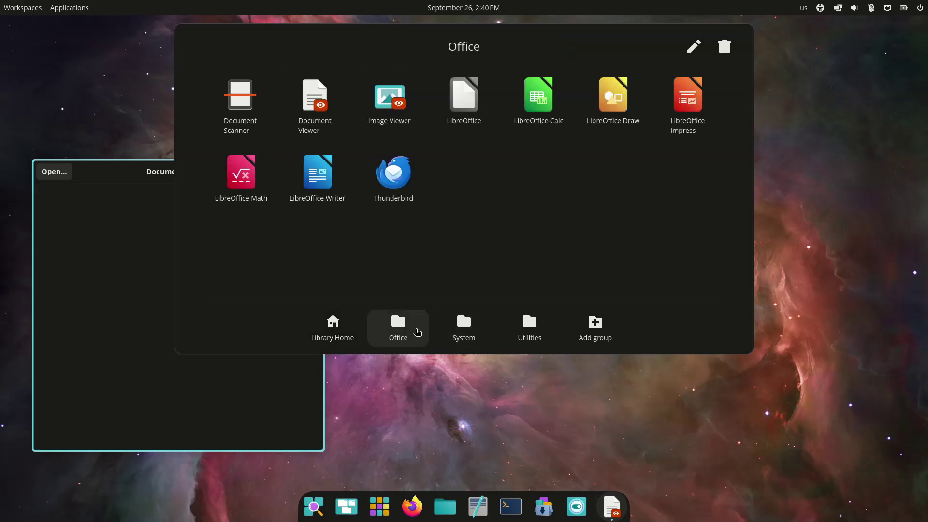
left_click(382, 111)
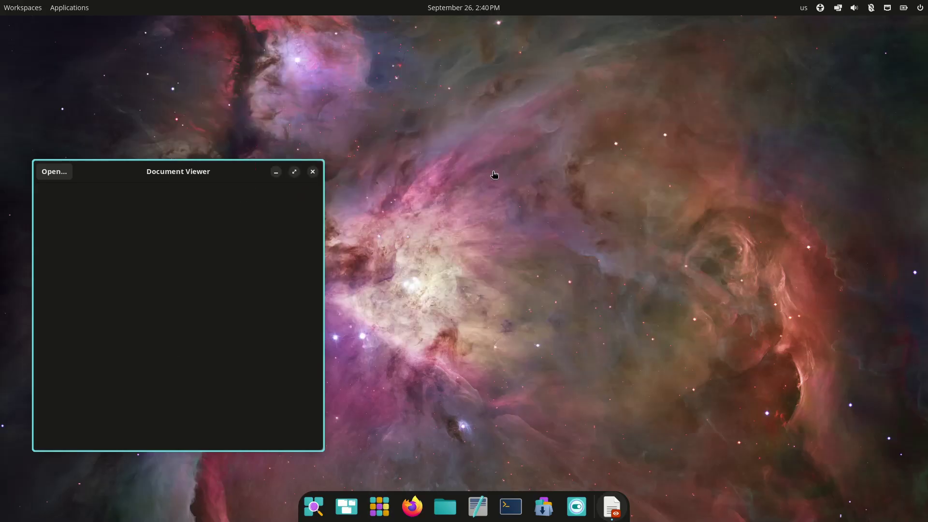
left_click_drag(418, 86, 705, 259)
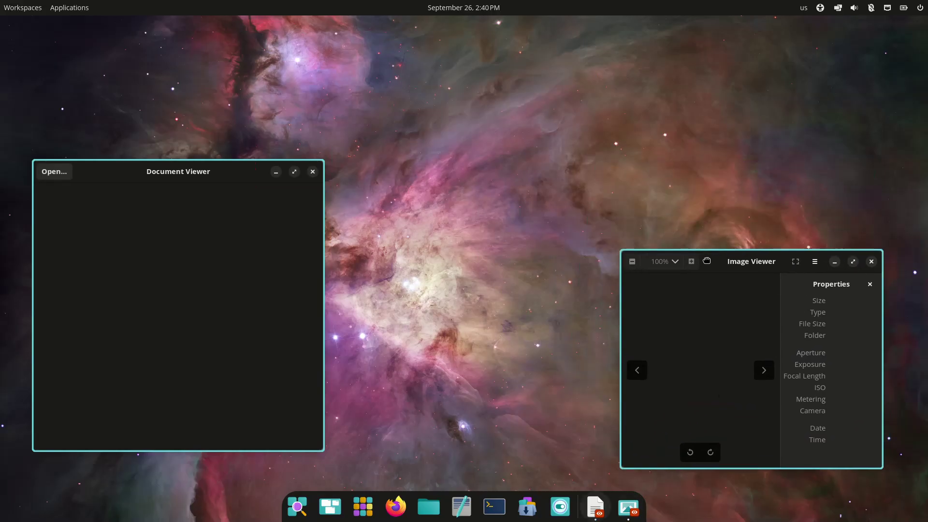
Launch Thunderbird from the Office group of the application library
left_click(363, 506)
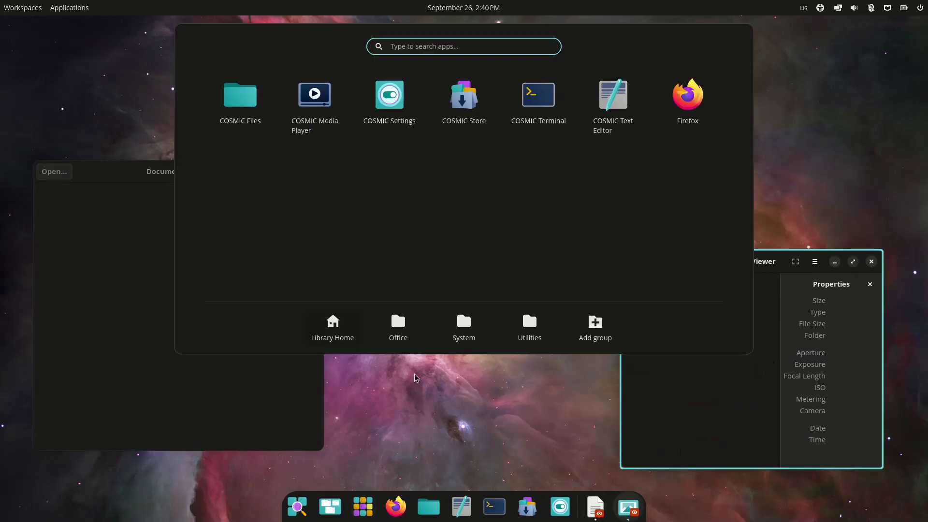
left_click(419, 332)
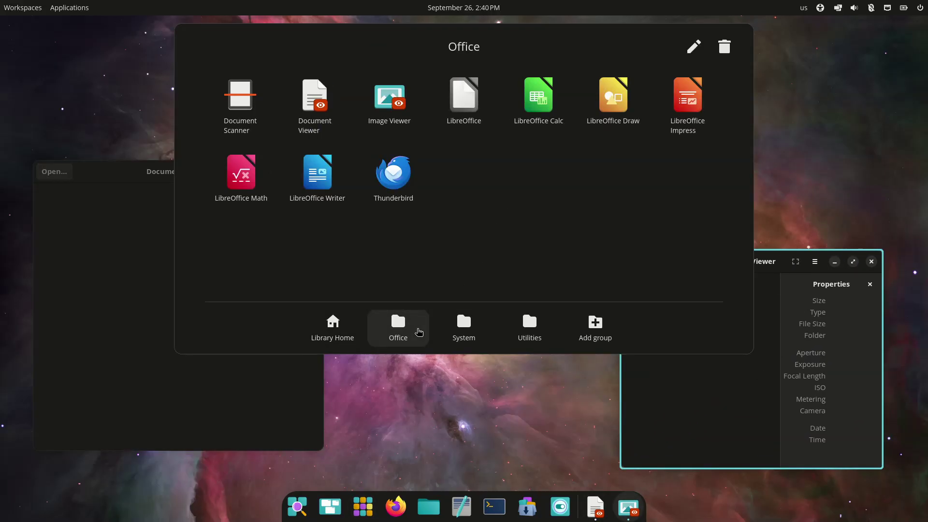
left_click(410, 157)
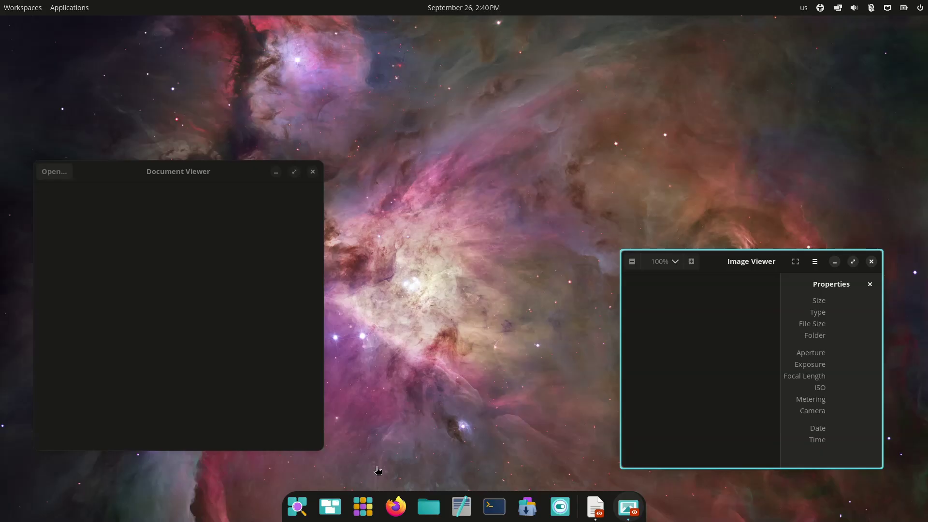
left_click(363, 507)
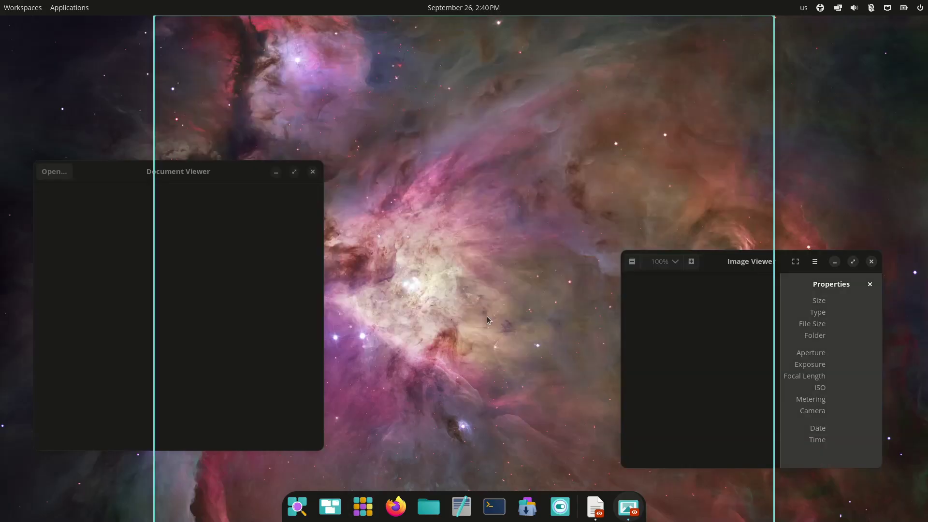
Show Thunderbird's menu bar, and open and dismiss the About Thunderbird window to check the version
right_click(433, 50)
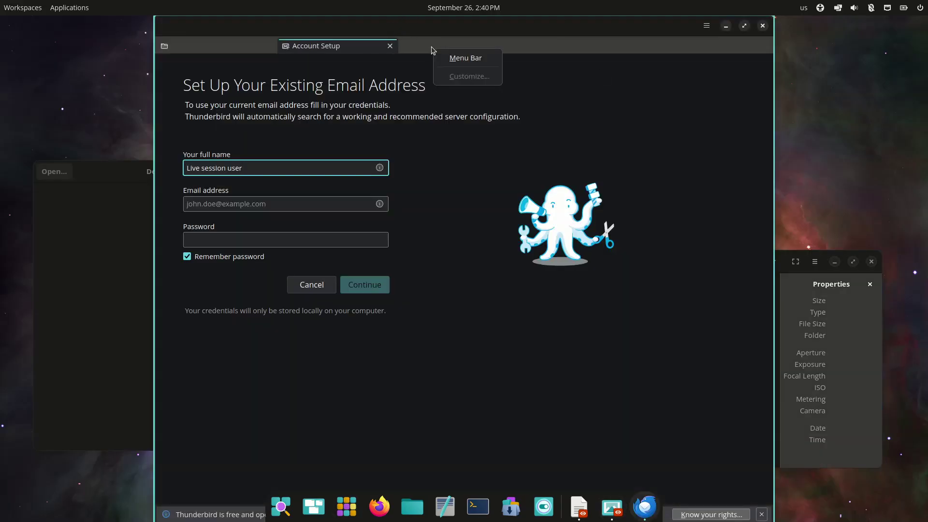
left_click(447, 56)
left_click(303, 43)
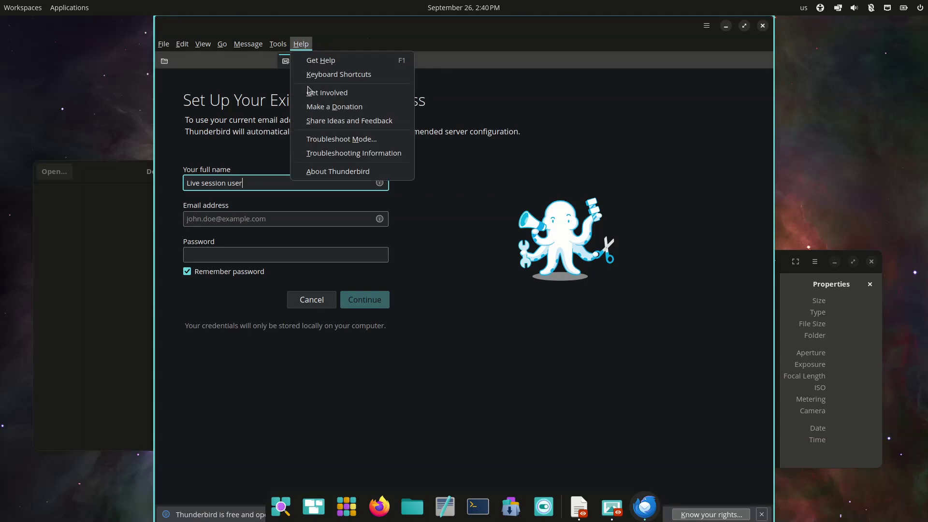
left_click(309, 174)
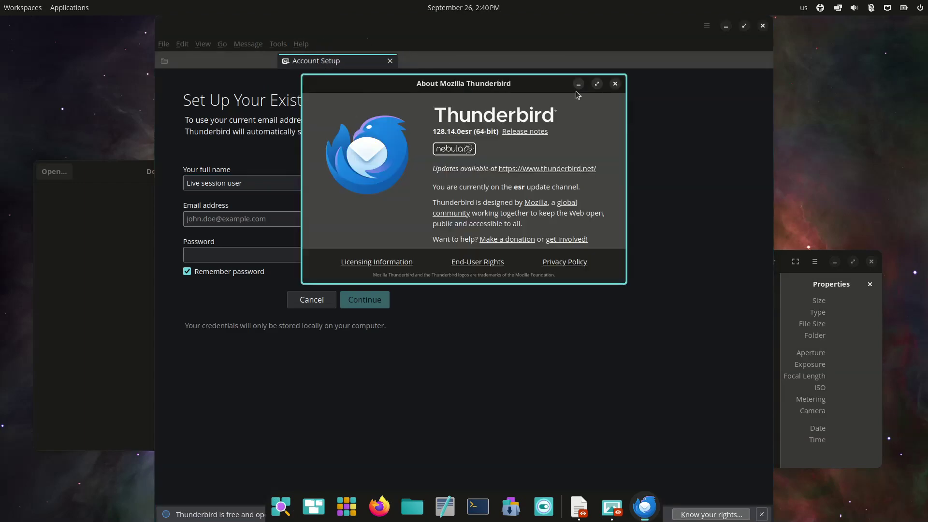
left_click(614, 84)
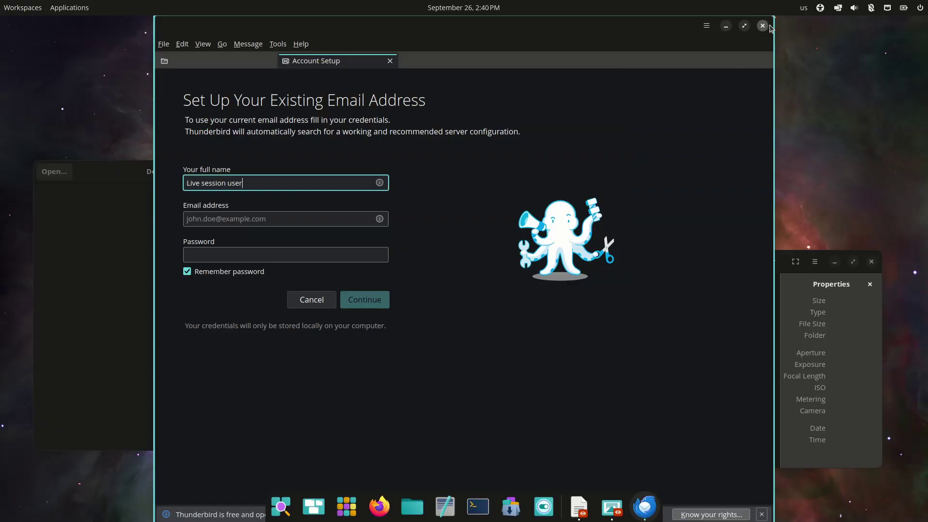
Close the Thunderbird, Document Viewer and Image Viewer windows
left_click(762, 26)
left_click(313, 172)
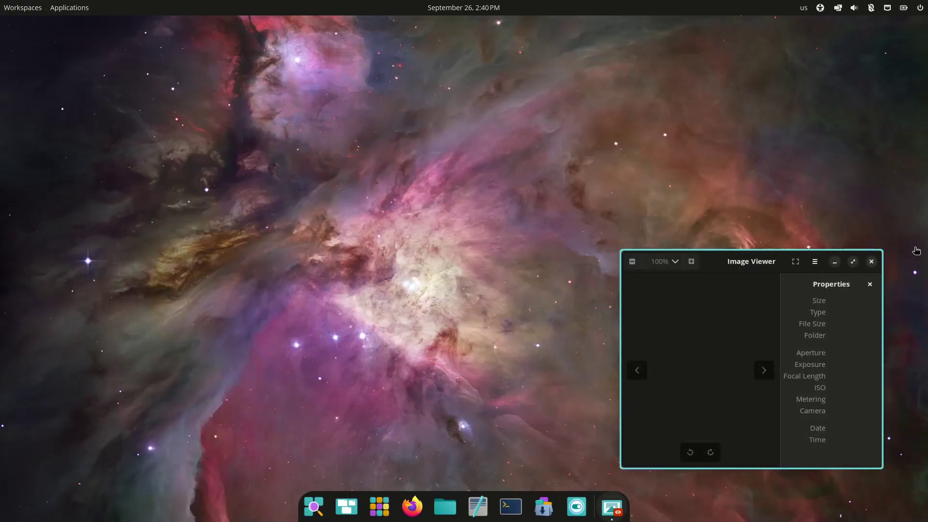
left_click(871, 261)
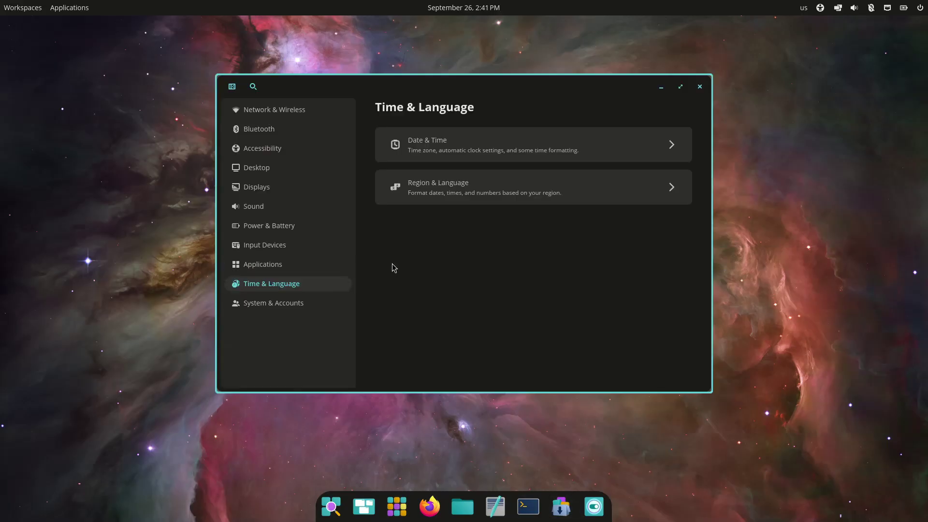
Examine the desktop Appearance settings, including mode and colors, style, interface density, window management and experimental settings
left_click(303, 167)
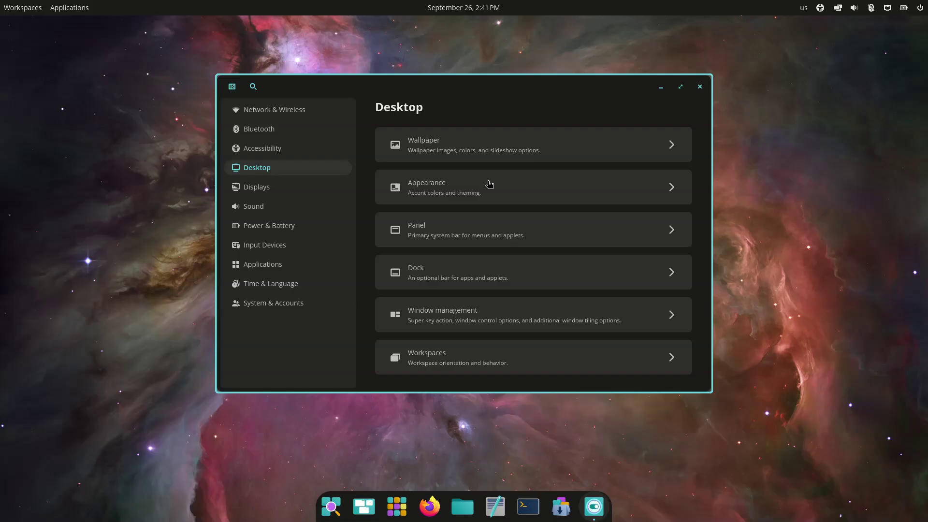
left_click(486, 190)
scroll(513, 254, "down", 10)
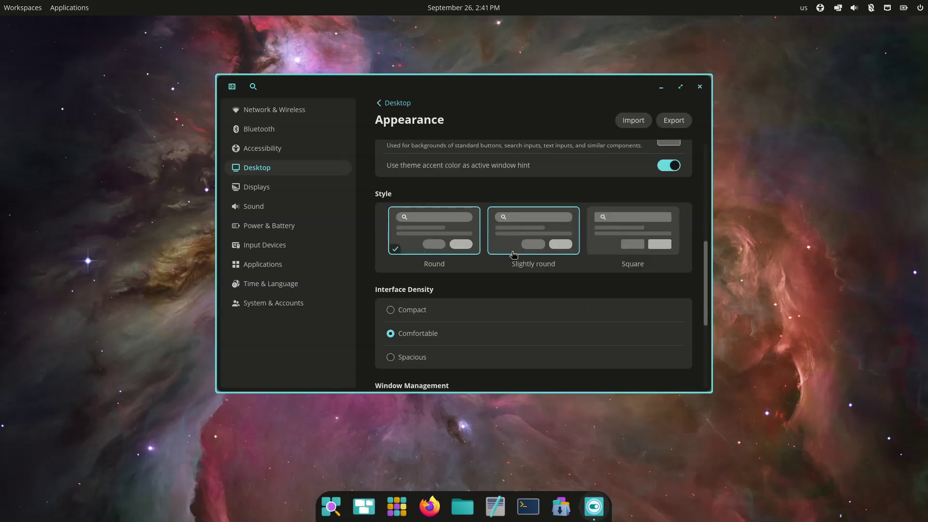
scroll(513, 256, "down", 8)
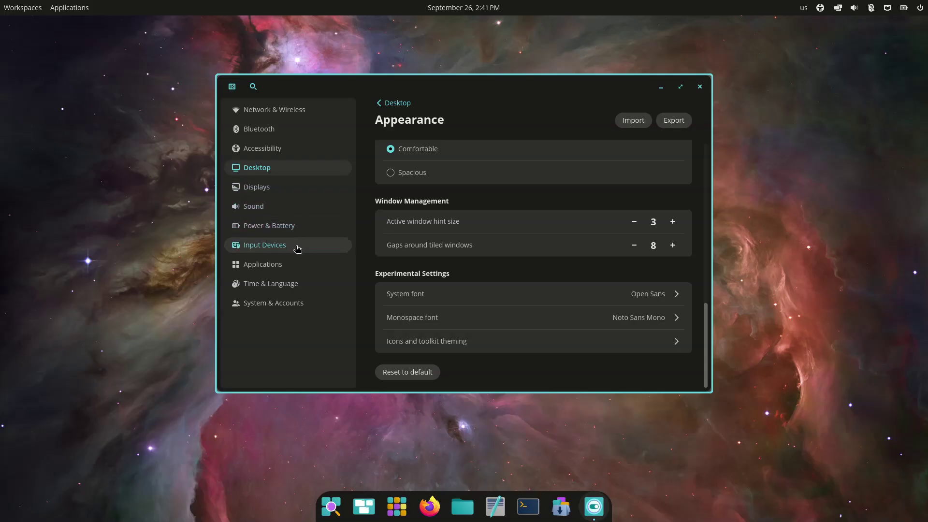
scroll(466, 190, "up", 12)
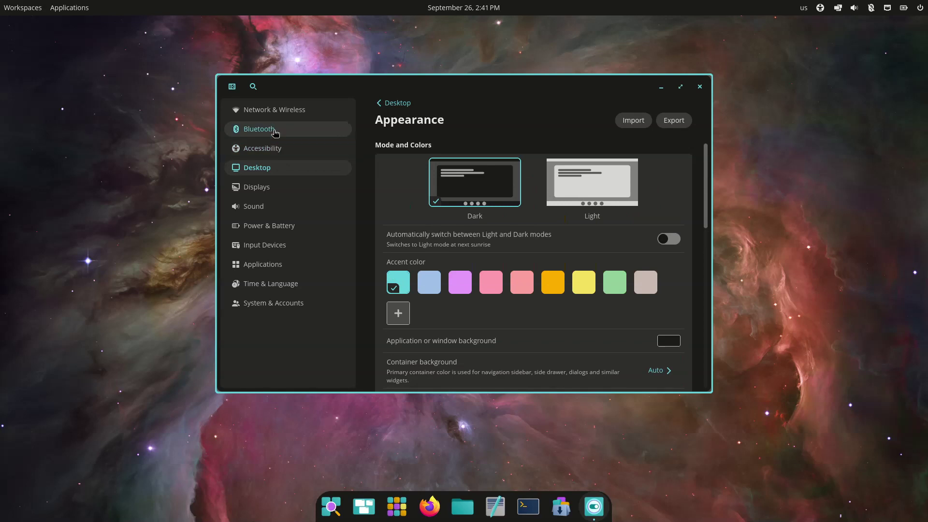
Look through the Input Devices and Displays settings and return to the Desktop settings overview
left_click(280, 243)
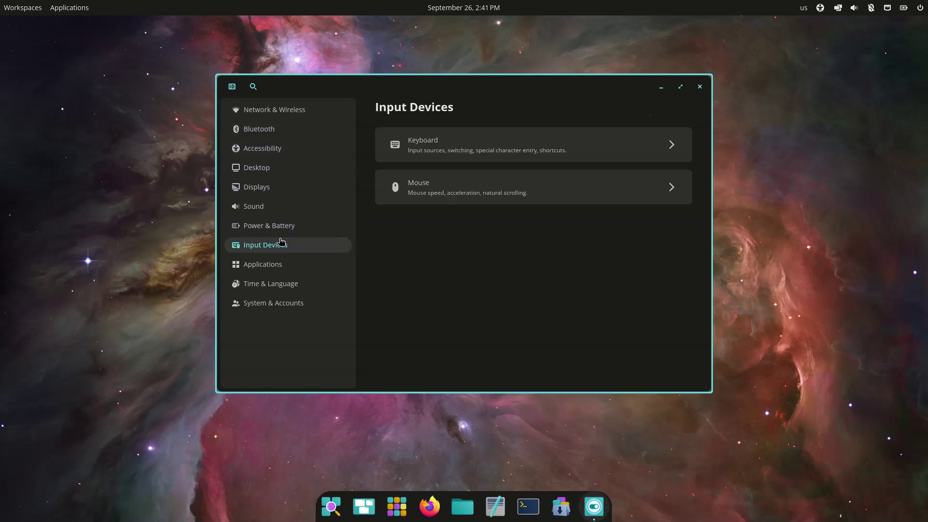
left_click(289, 188)
left_click(289, 169)
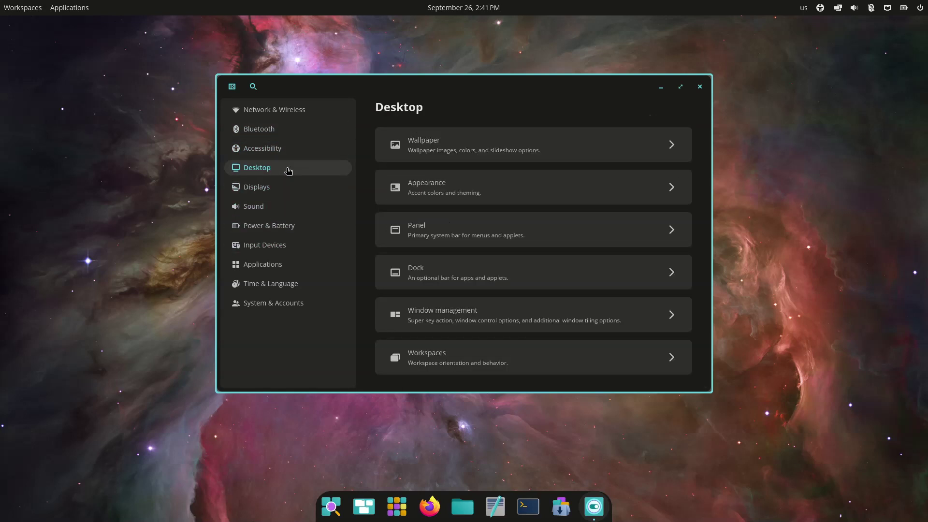
Open the Dock settings, enable automatic dock hiding, reposition the settings window, and disable automatic hiding again
left_click(424, 274)
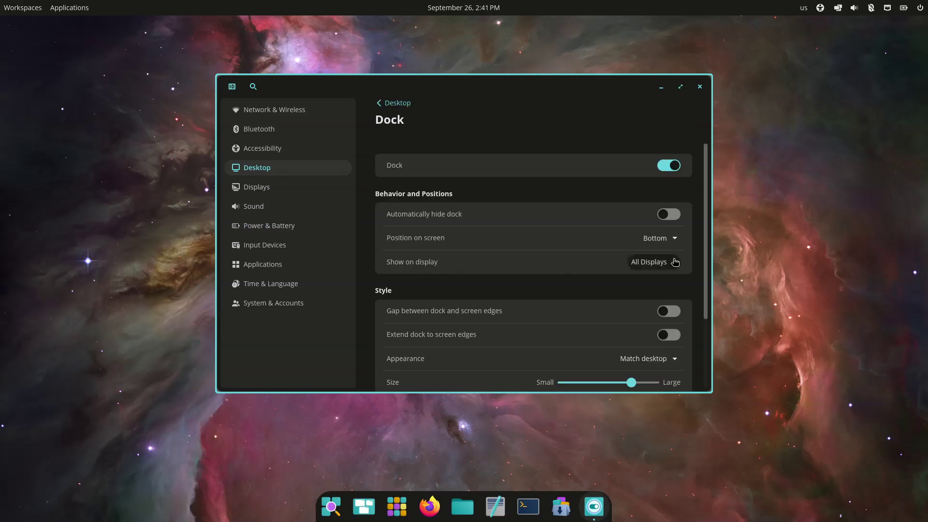
left_click(671, 216)
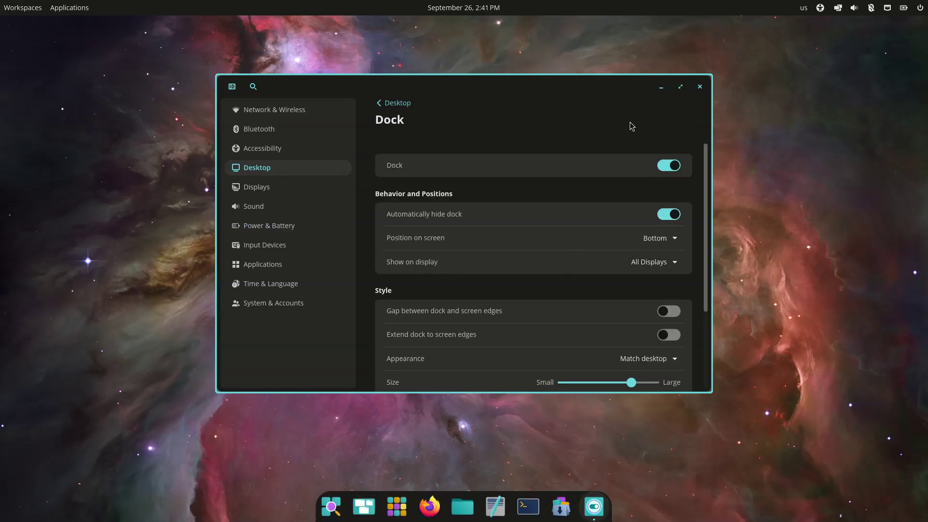
left_click_drag(620, 92, 605, 110)
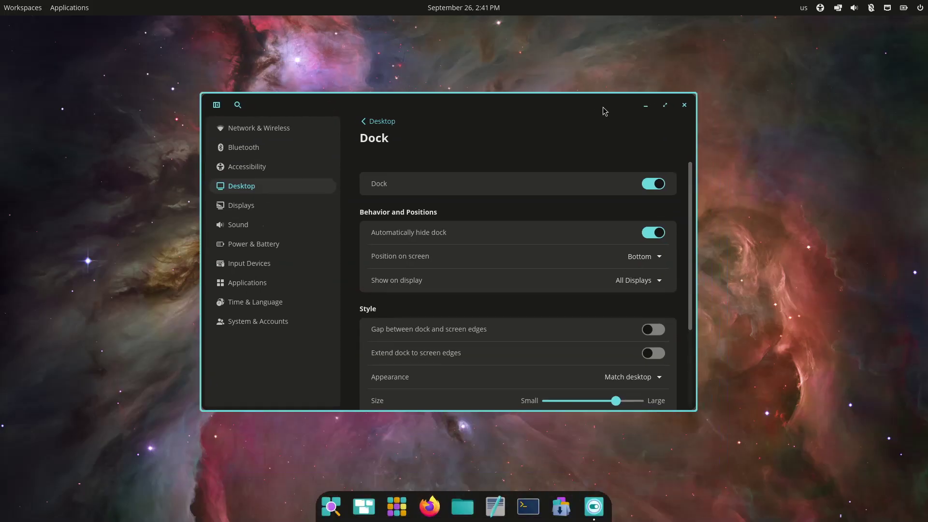
left_click(656, 233)
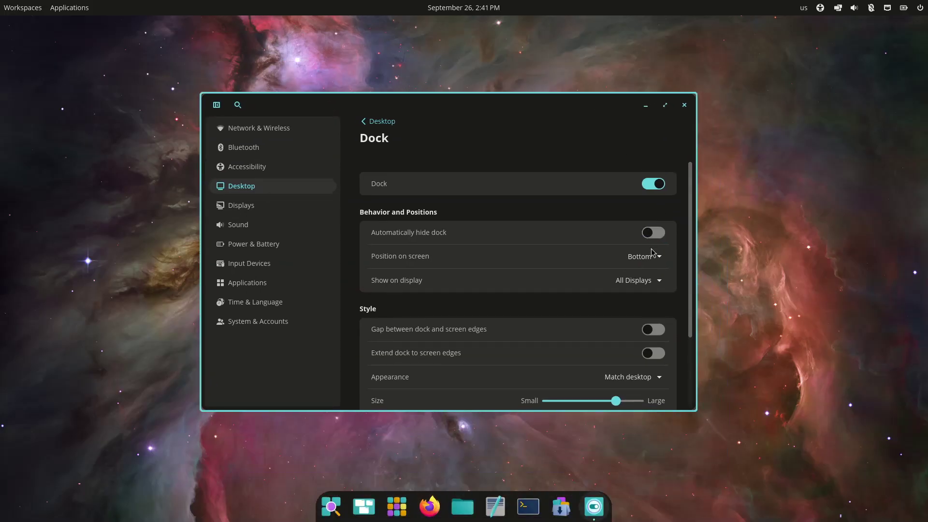
Try the dock at the Top and Right screen positions, and toggle automatic hiding on and off
left_click(653, 255)
left_click(647, 309)
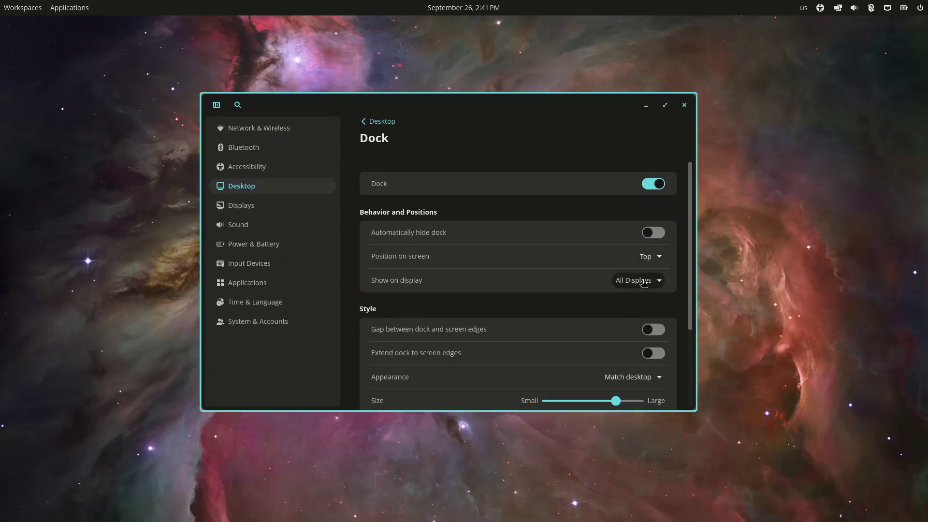
left_click(650, 257)
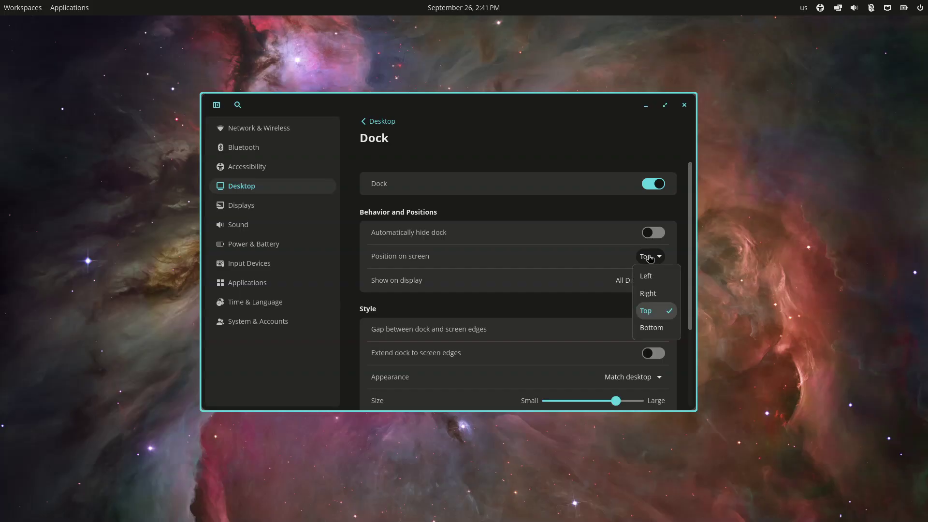
left_click(653, 293)
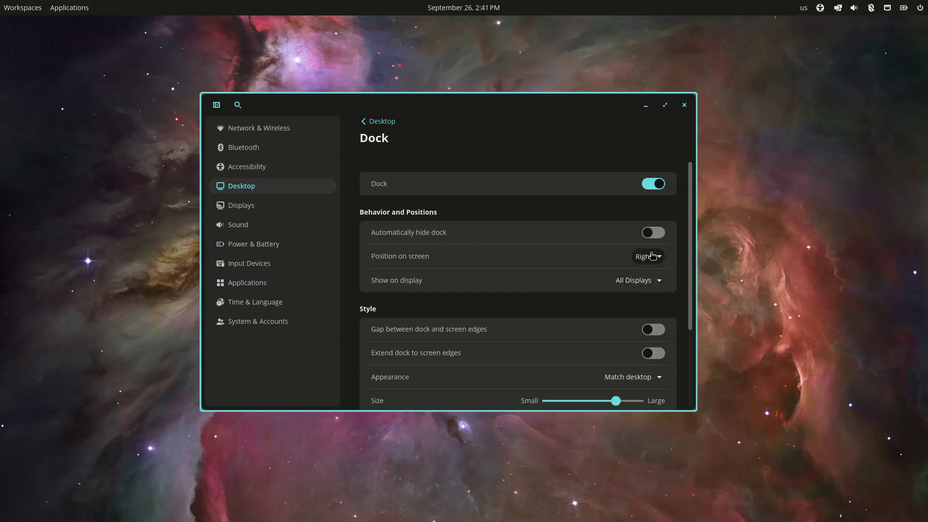
left_click(657, 232)
left_click(657, 232)
Set the dock's screen position to Left, and enable both its gap from and extension to the screen edges
left_click(657, 257)
left_click(642, 275)
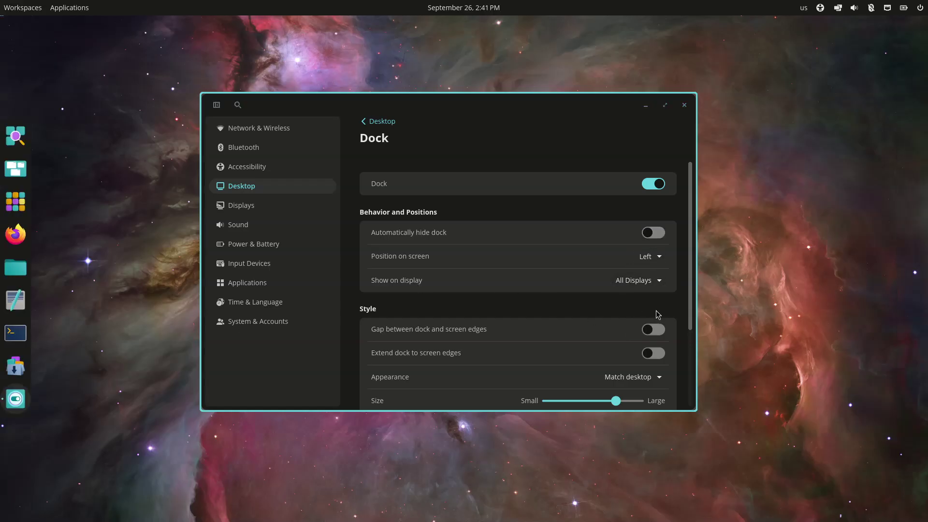
left_click_drag(687, 287, 688, 349)
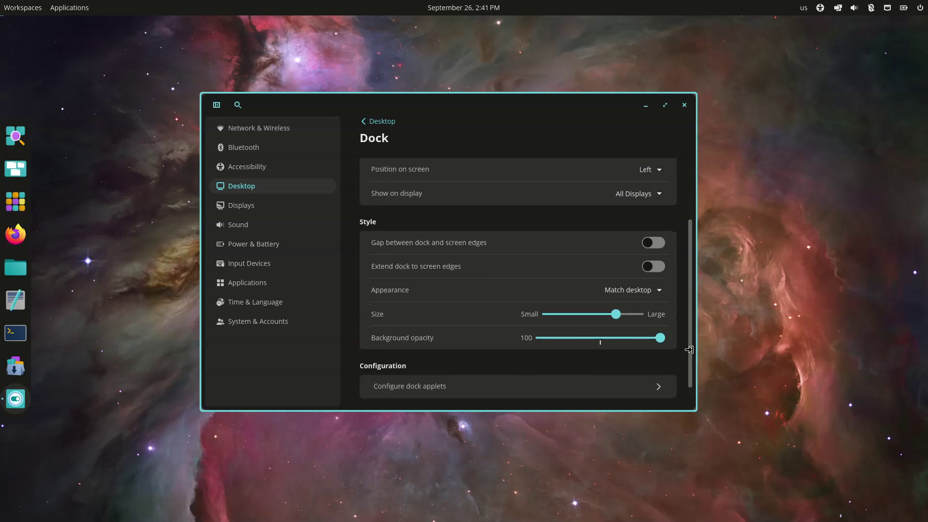
left_click(658, 243)
left_click(660, 266)
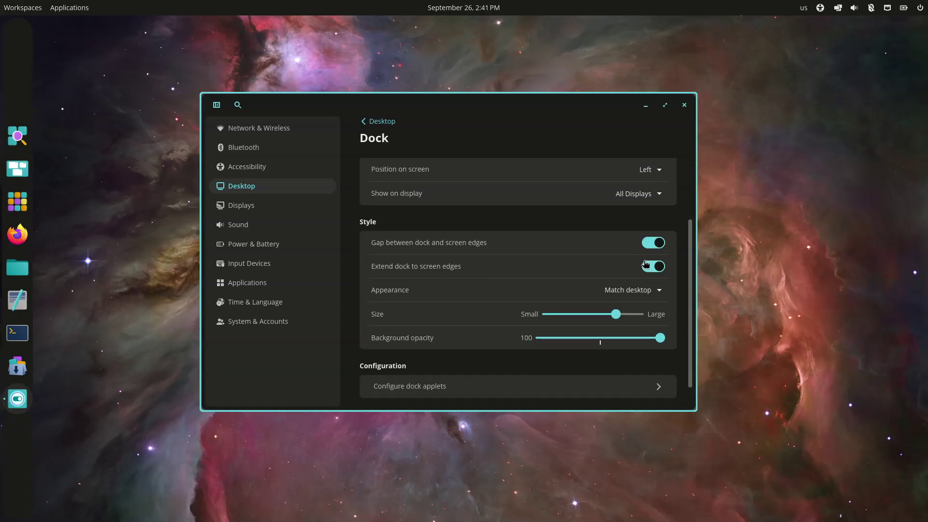
Check the dock's appearance choices without changing them, increase the dock size nearly to Large, and close the settings window
left_click(653, 294)
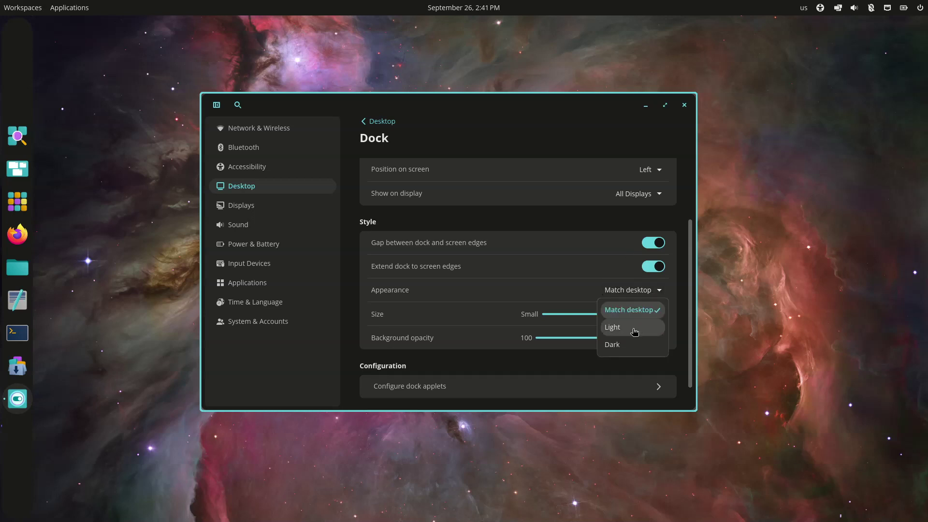
left_click(455, 300)
left_click_drag(618, 317, 638, 315)
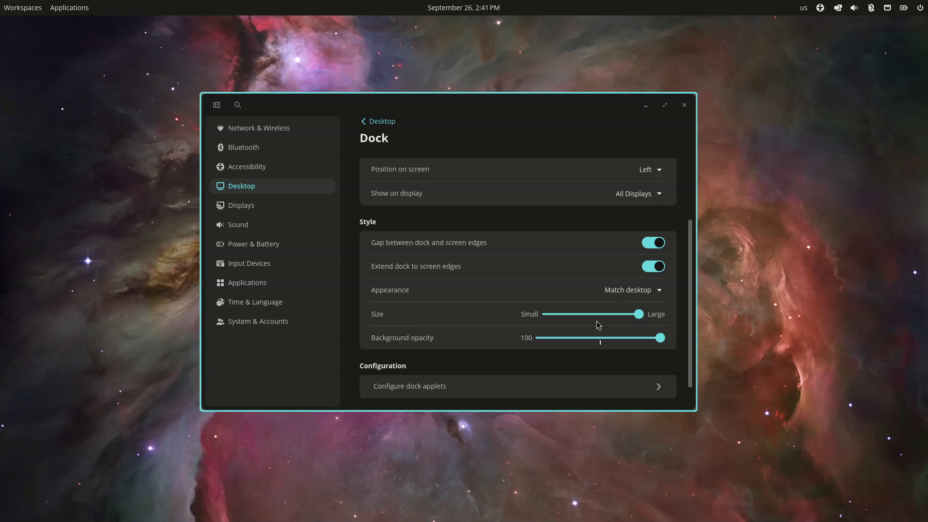
scroll(435, 348, "down", 2)
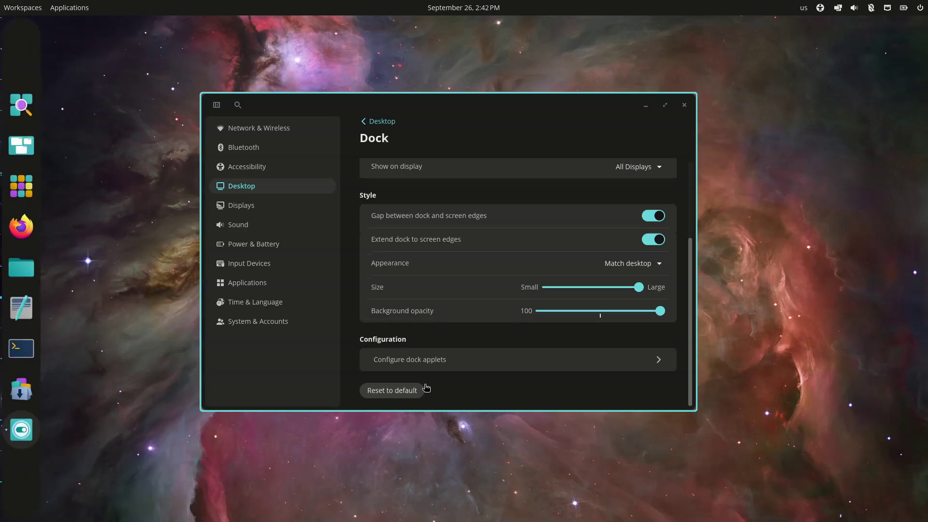
left_click(683, 105)
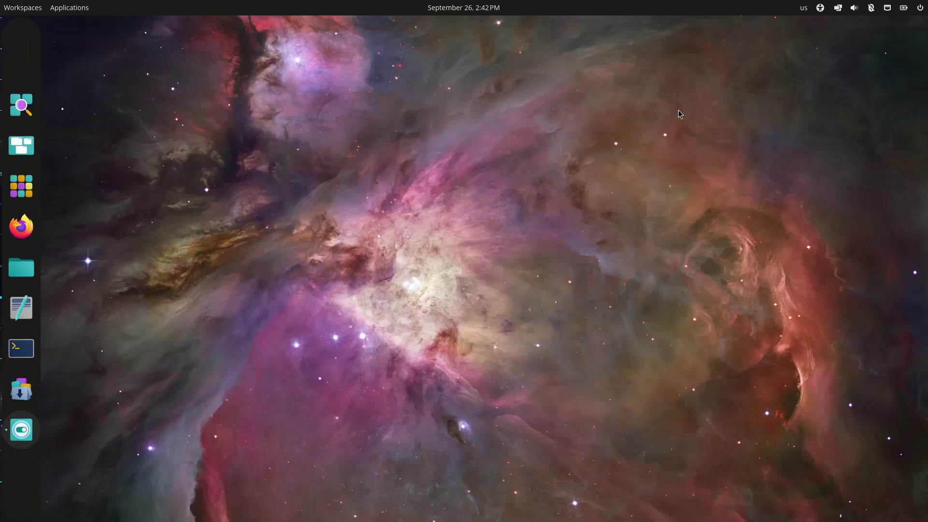
Shut down the Pop!_OS live session and confirm the shutdown
left_click(920, 8)
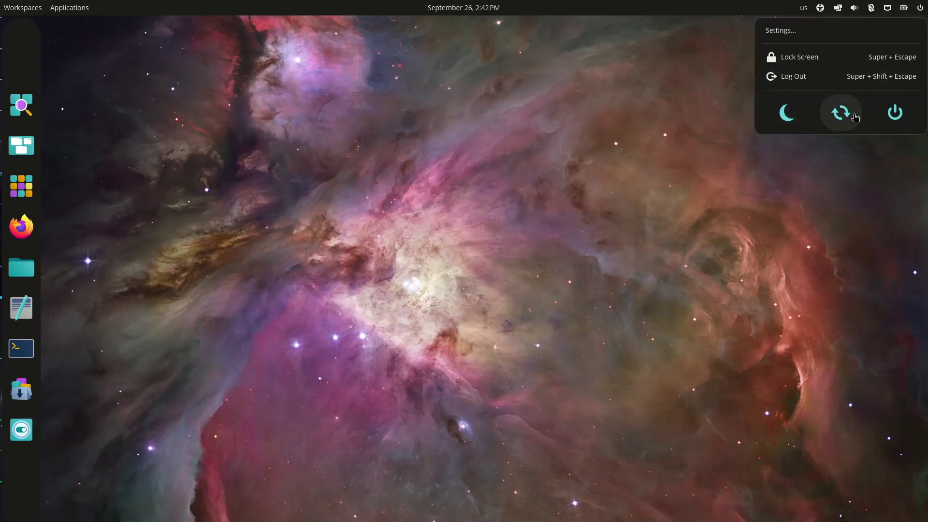
left_click(894, 112)
left_click(568, 290)
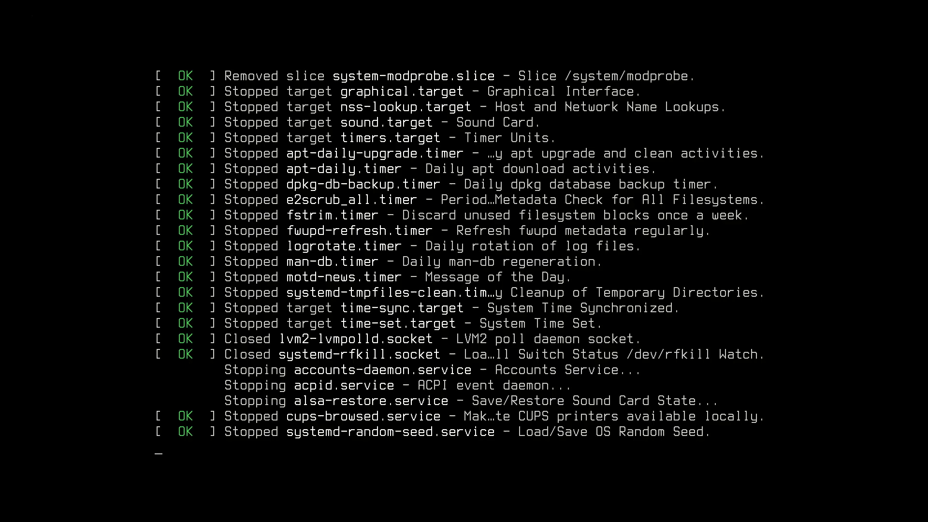
Leave the virtual machine's full-screen view and switch to the vokoscreenNG window on the host
key("Control_R+f")
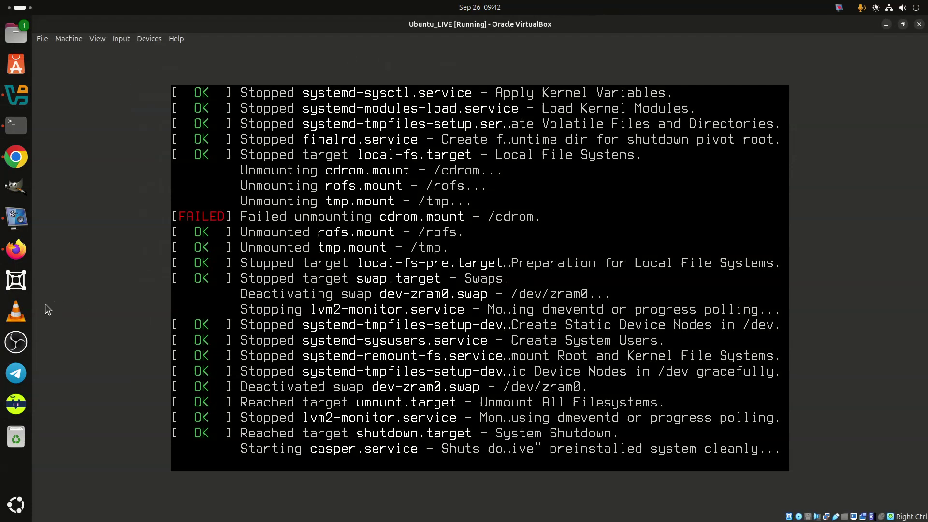
left_click(16, 218)
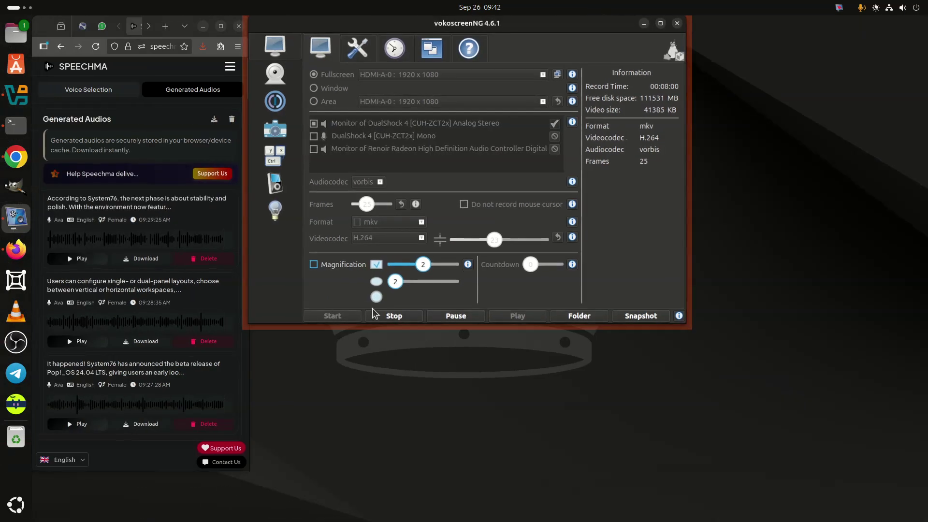